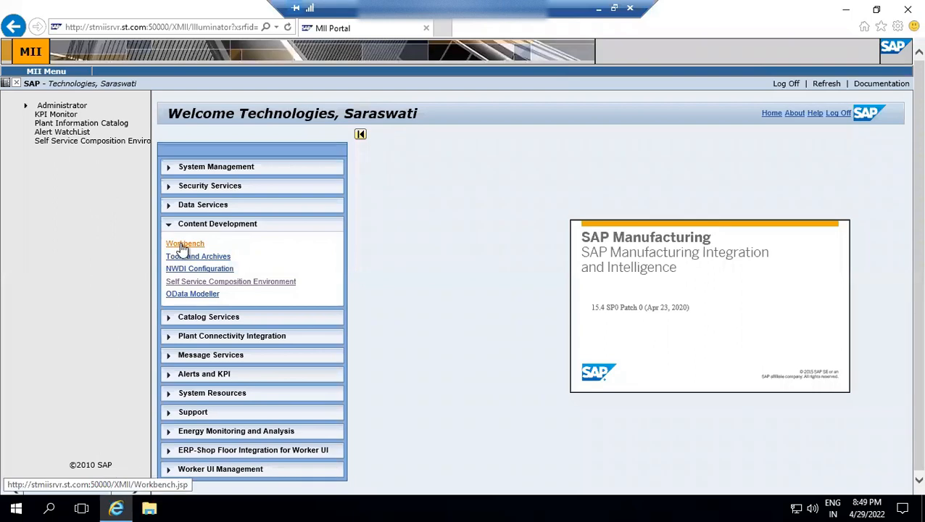
Launch the MII Workbench from Content Development, allowing the Java application and its unsigned components to run, and maximize its window.
click(182, 245)
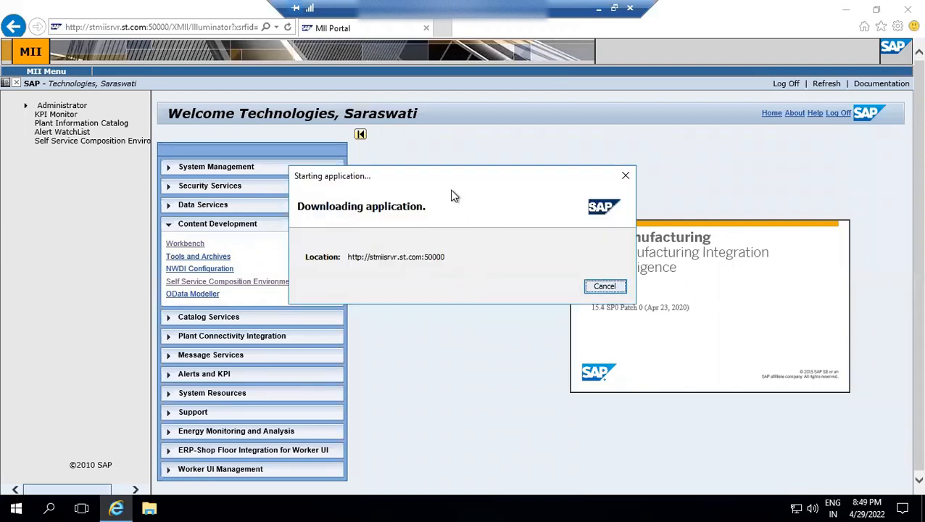
click(552, 308)
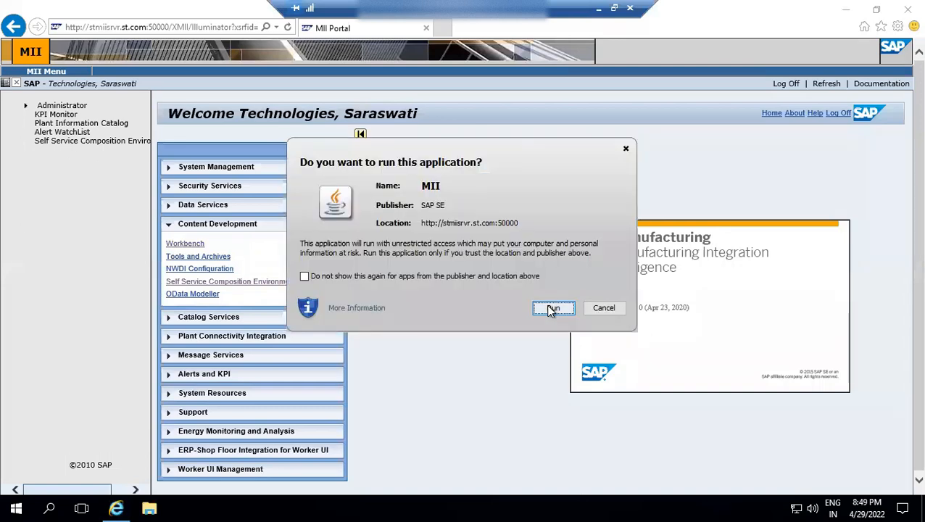
click(552, 308)
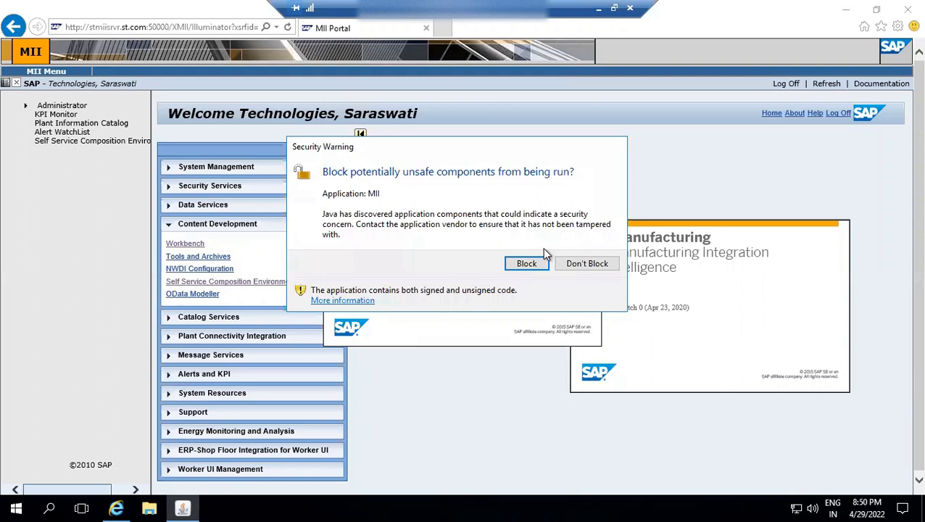
click(574, 267)
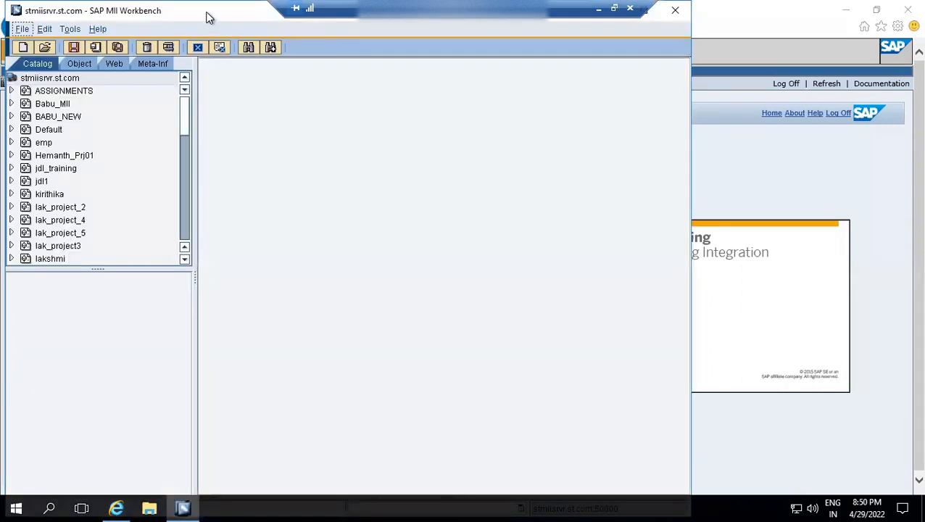
double_click(207, 16)
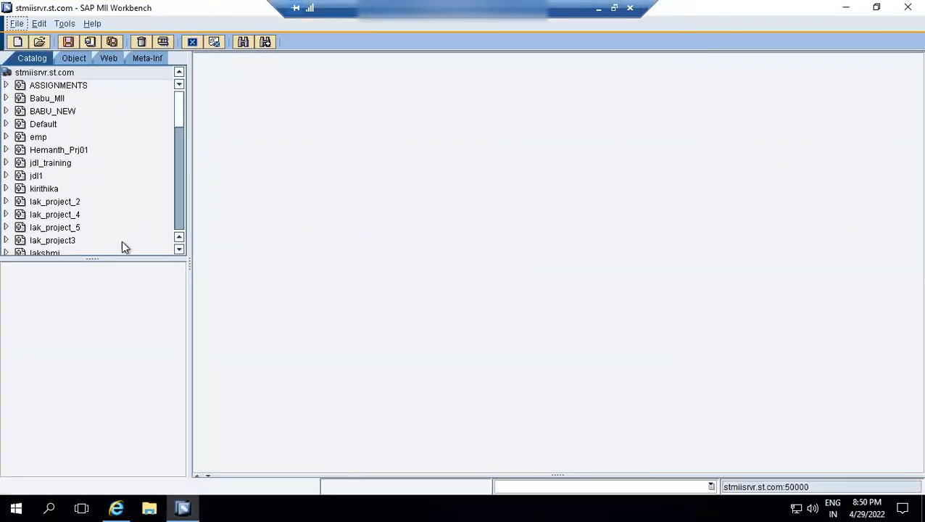
Enlarge the catalog tree area and expand the MyFirstProject project.
drag(119, 257, 109, 442)
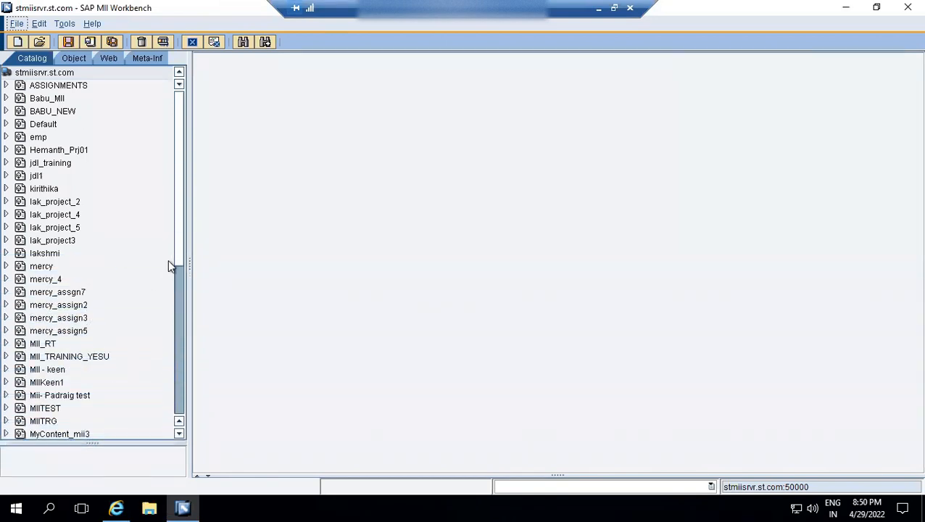
drag(178, 225, 173, 304)
click(66, 297)
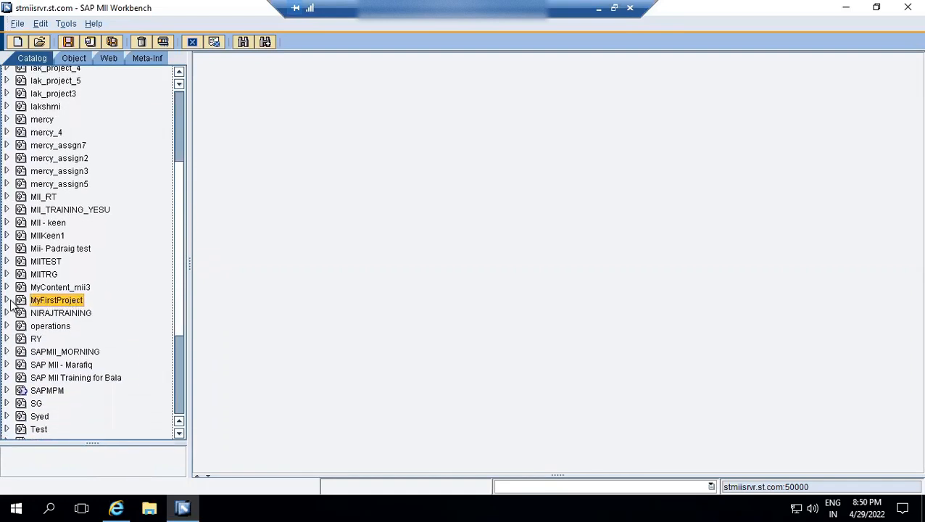
click(7, 300)
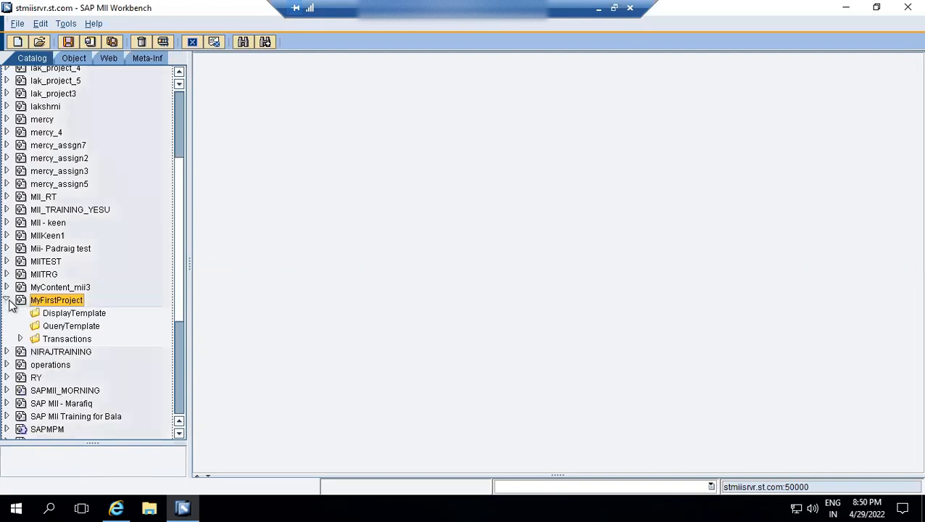
Create a new PCoQuery in MyFirstProject's QueryTemplate folder.
click(51, 341)
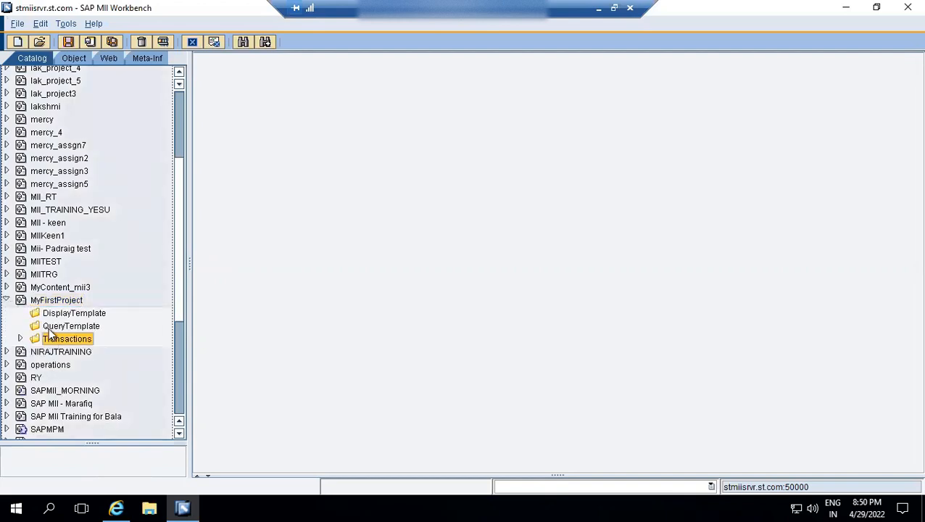
click(63, 327)
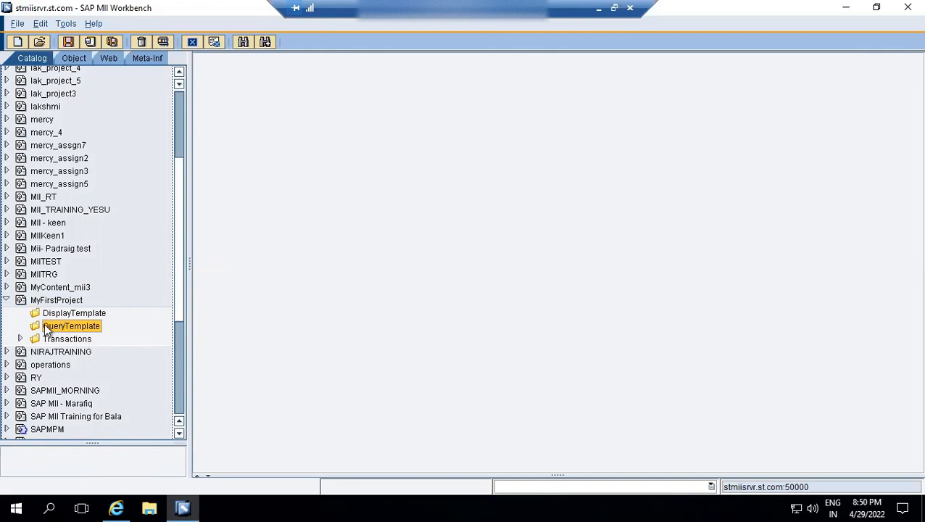
right_click(63, 330)
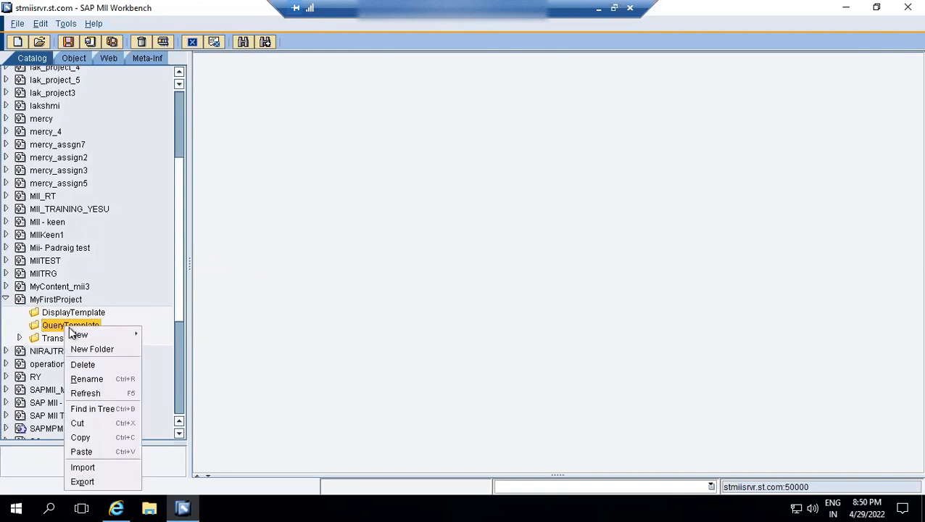
mouse_move(76, 330)
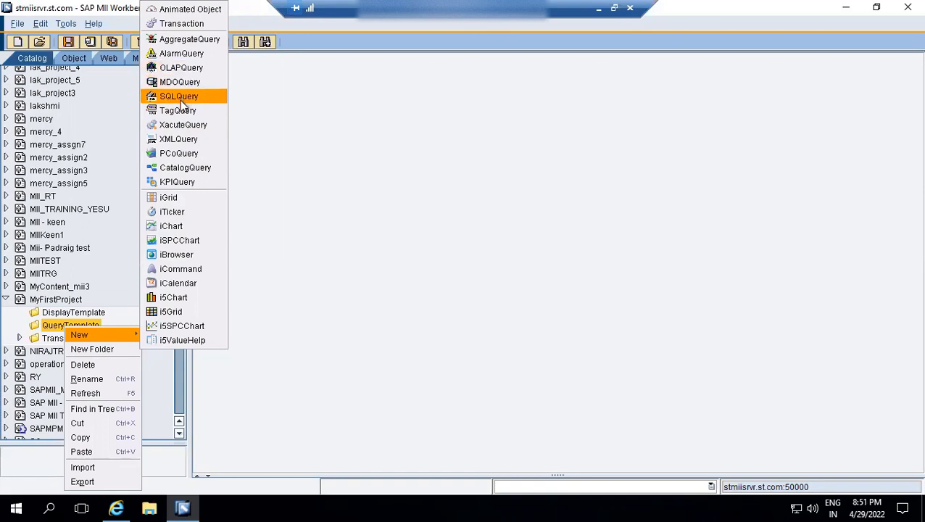
click(181, 154)
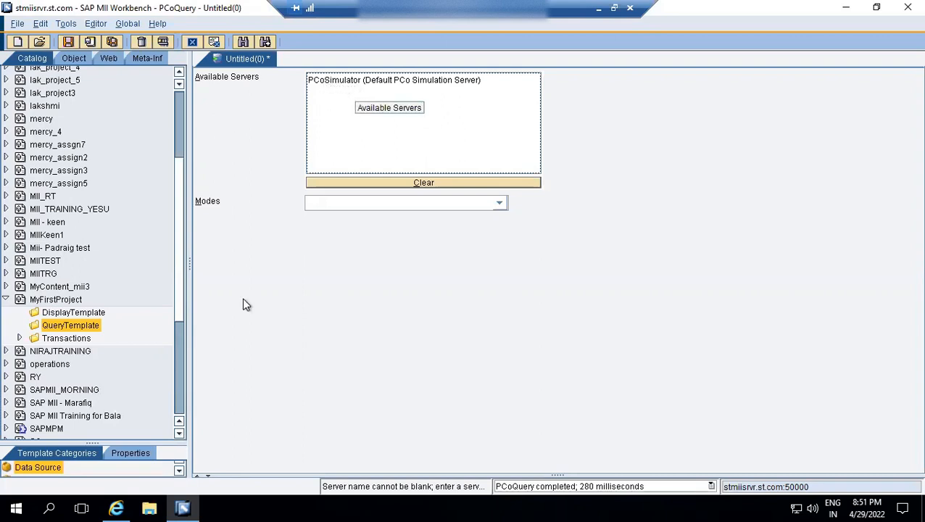
Switch to the MII Portal in the browser and check the Data Servers filtered by connector types PCoConnector and PCoSimulator.
click(147, 481)
click(118, 507)
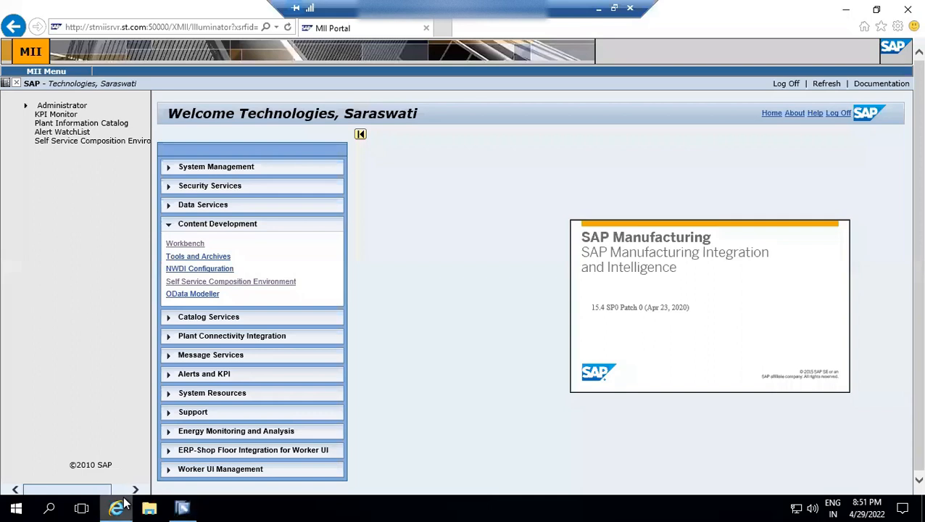
click(169, 208)
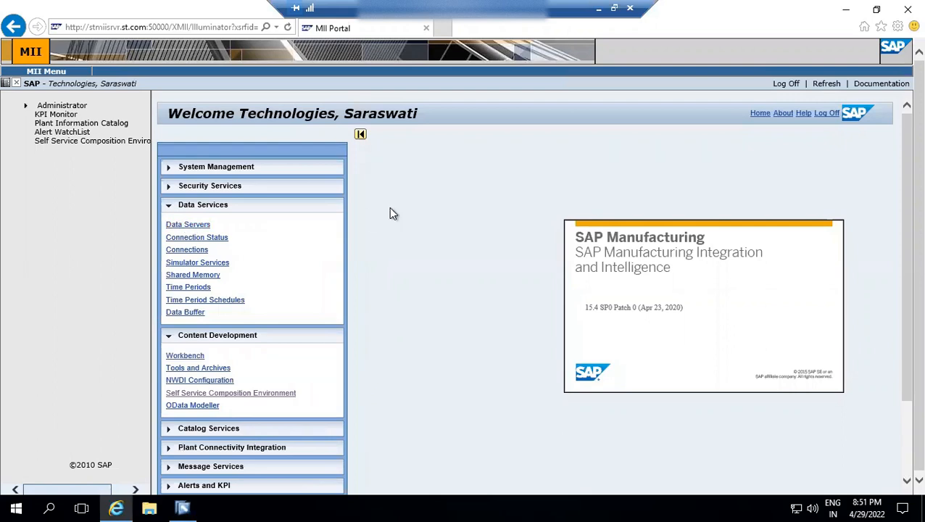
click(196, 227)
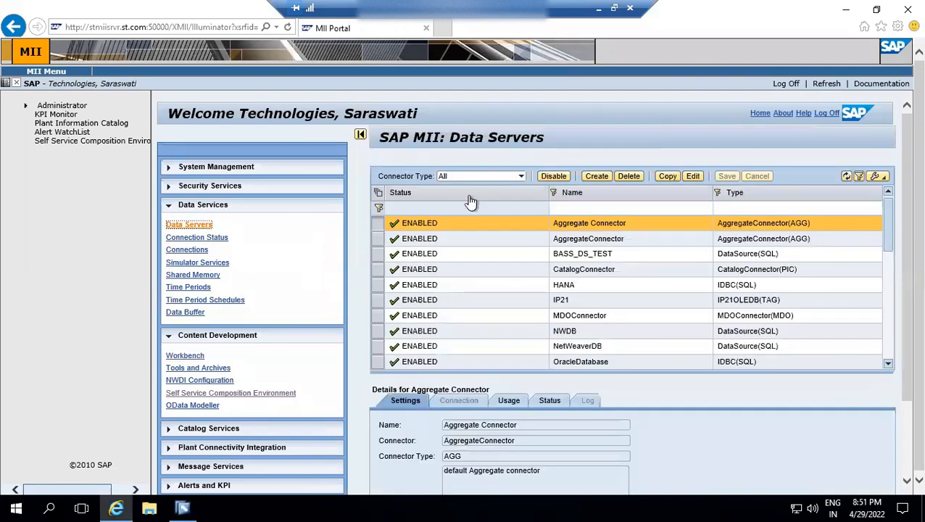
click(520, 176)
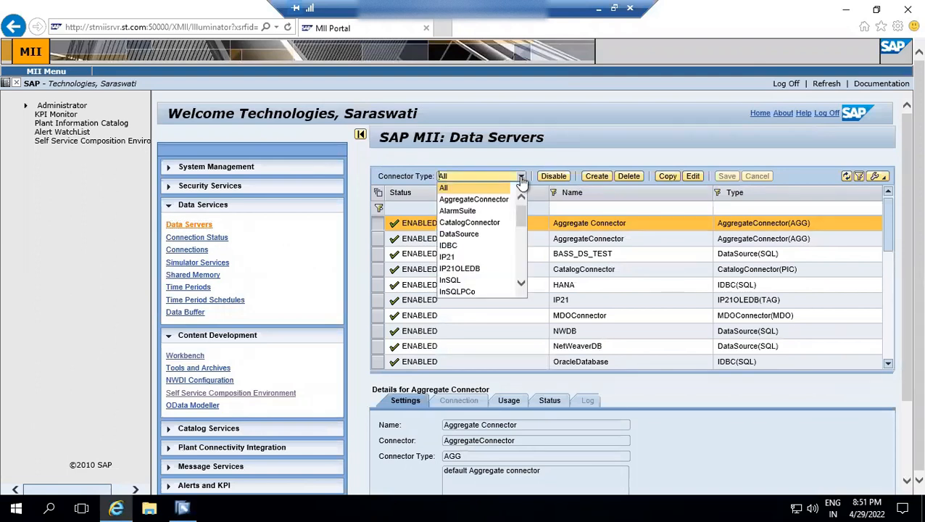
scroll(521, 283, down, 3)
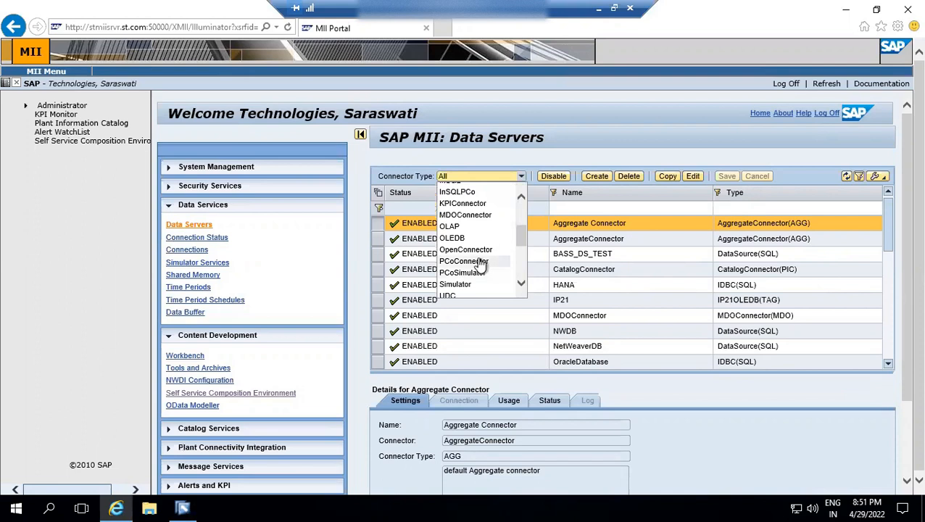
click(480, 263)
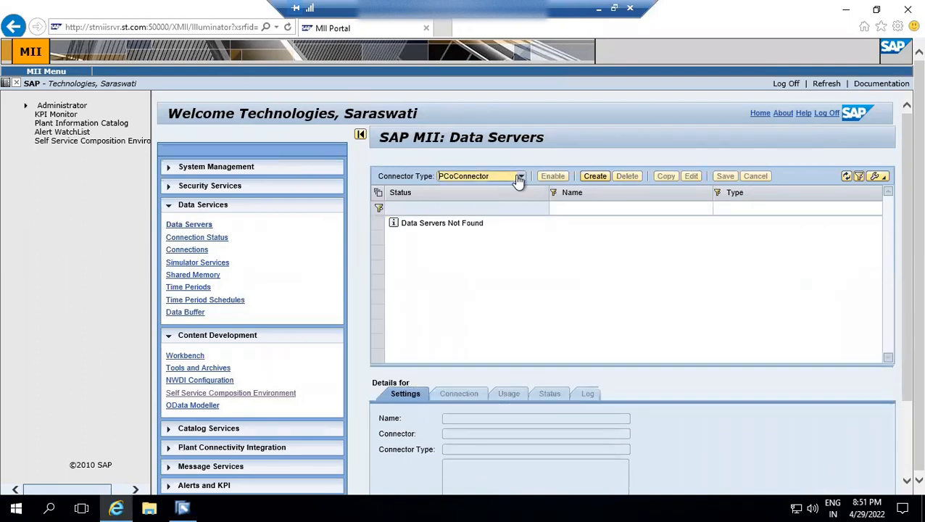
click(519, 179)
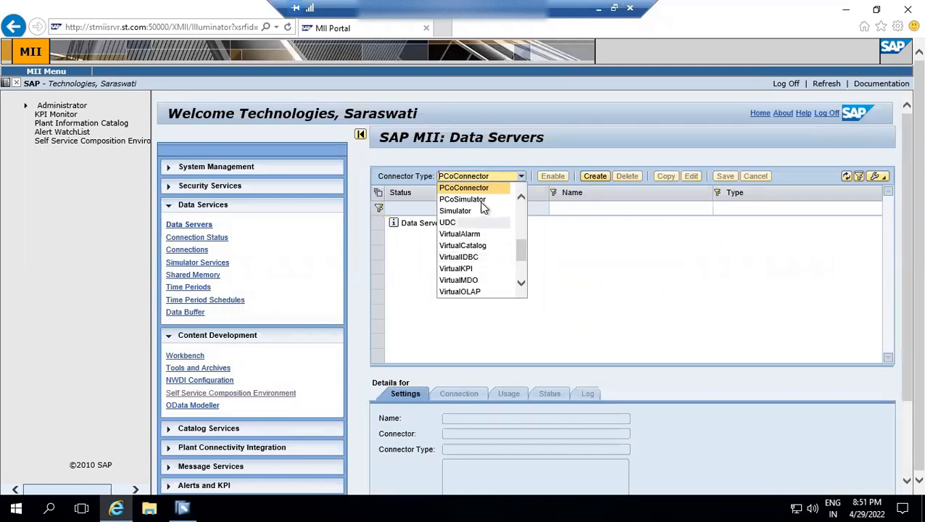
click(480, 200)
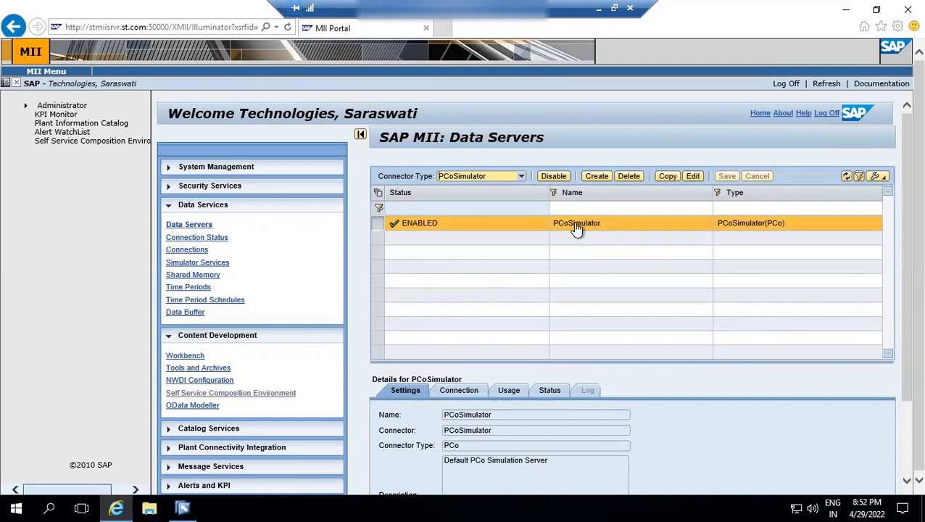
Return to the MII Workbench and set the query's server to PCoSimulator and its mode to TagRetrieveQuery.
click(181, 507)
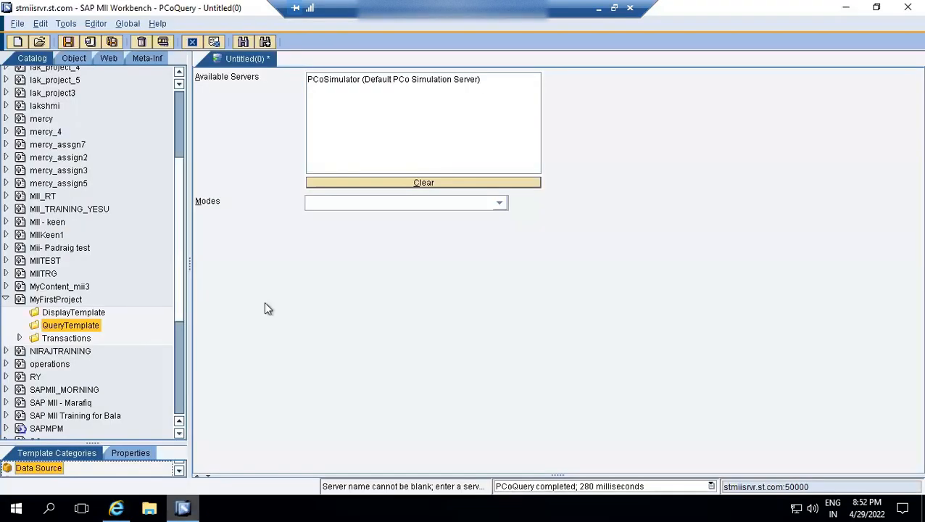
click(353, 84)
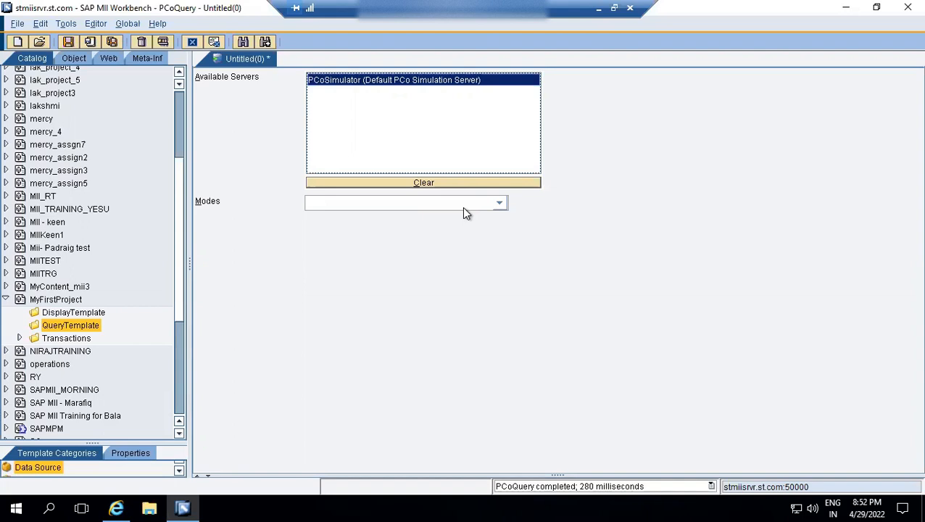
click(489, 205)
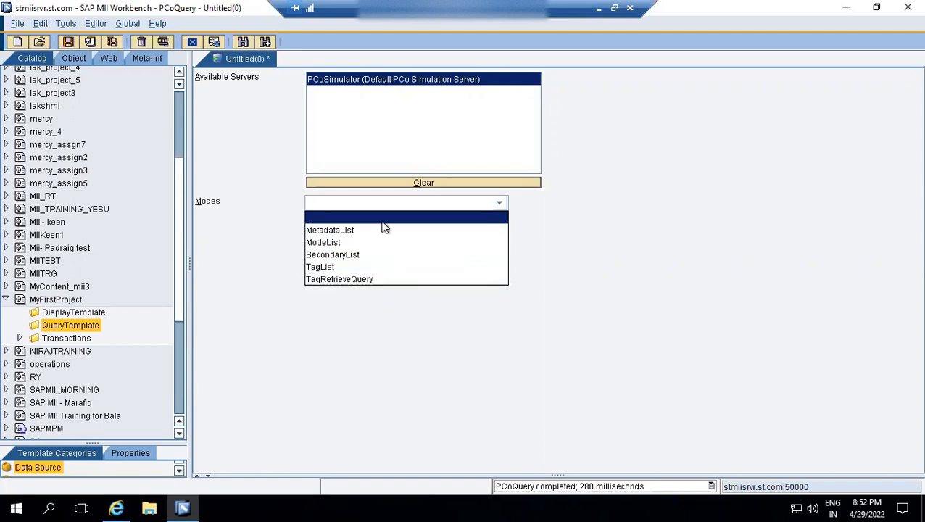
click(344, 281)
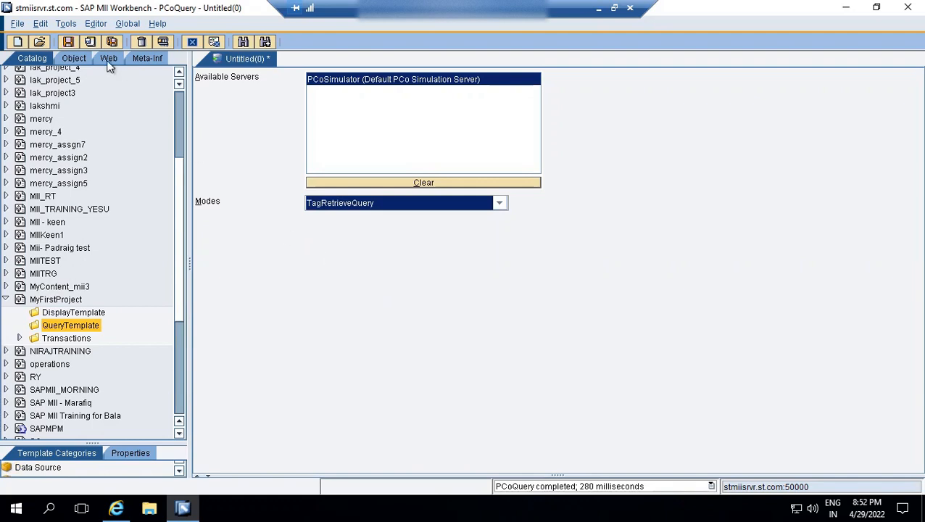
Save the query as GetTemperatureForMachine in MyFirstProject/QueryTemplate.
click(68, 42)
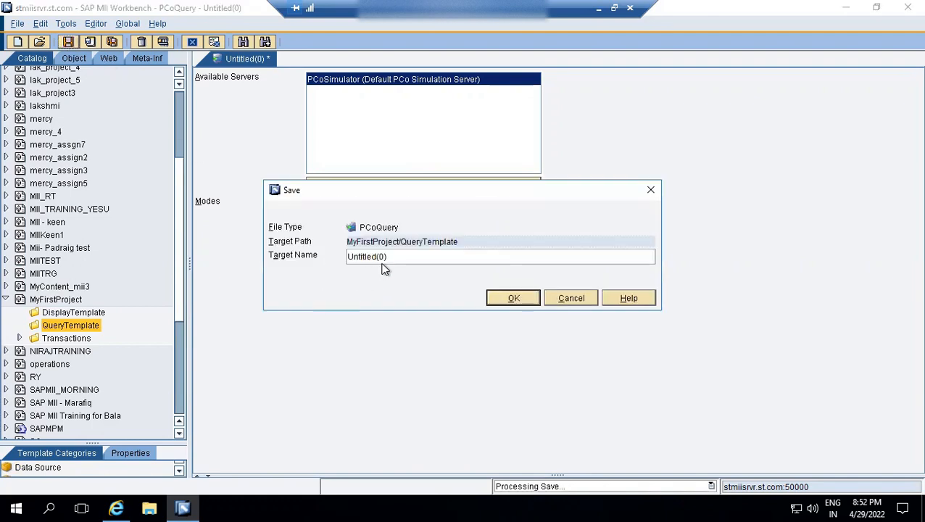
triple_click(356, 255)
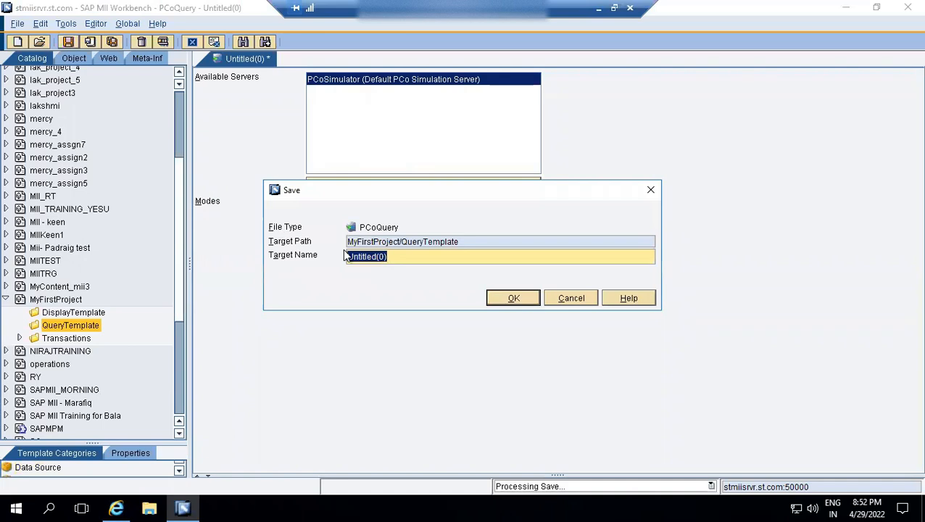
key(BackSpace)
text(Get)
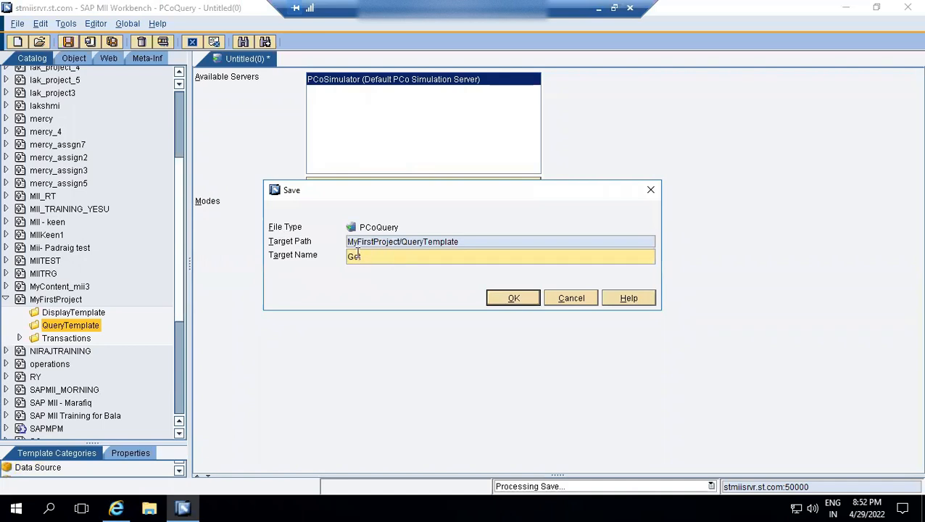
text(TemperatureFor)
text(chine)
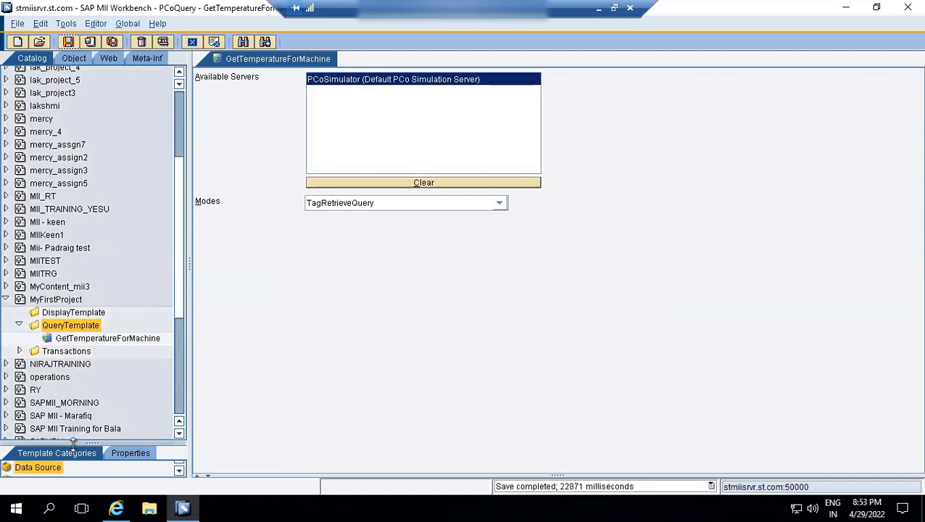
Enlarge the template categories area, open the Tag Retrieve Query settings and look through the available simulator tags.
drag(73, 442, 77, 331)
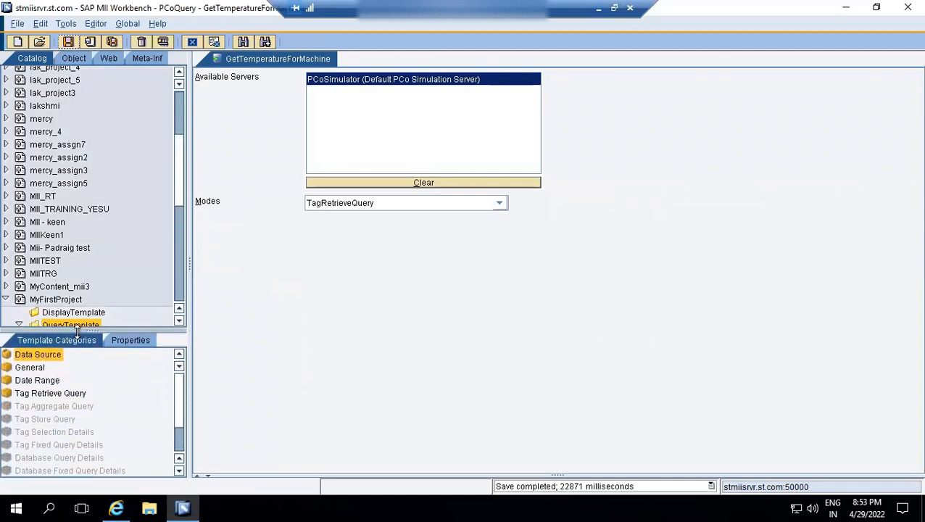
click(46, 395)
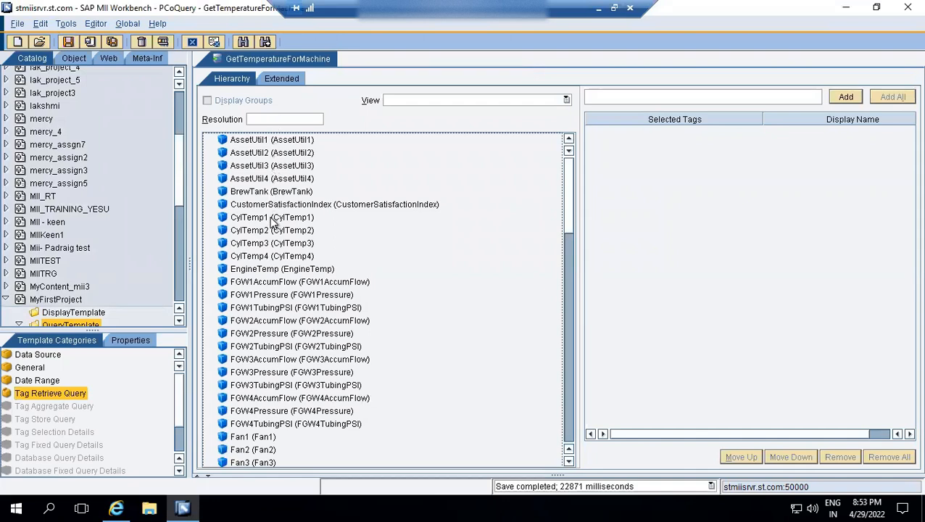
click(272, 231)
key(Up)
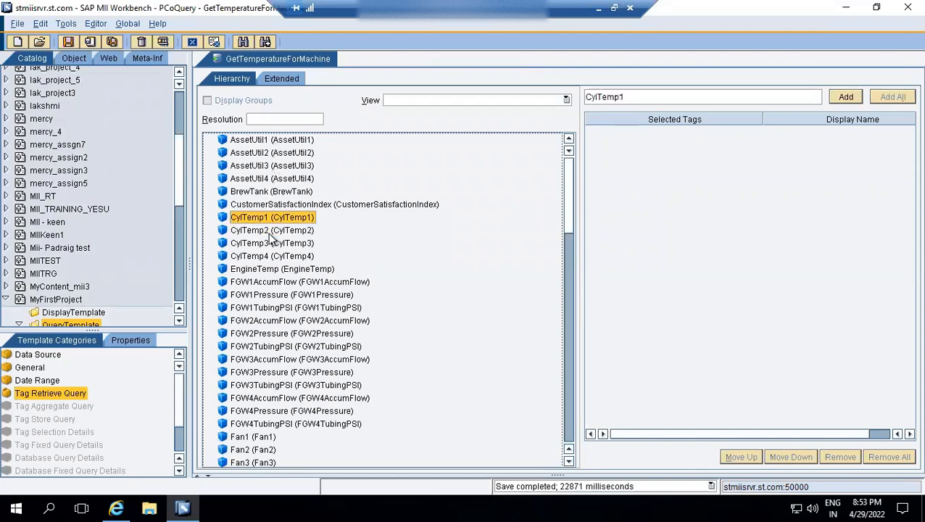
key(Home)
key(Down)
key(Down)
key(Down)
key(Down)
key(Down)
key(Down)
key(Down)
key(Down)
key(Down)
key(Down)
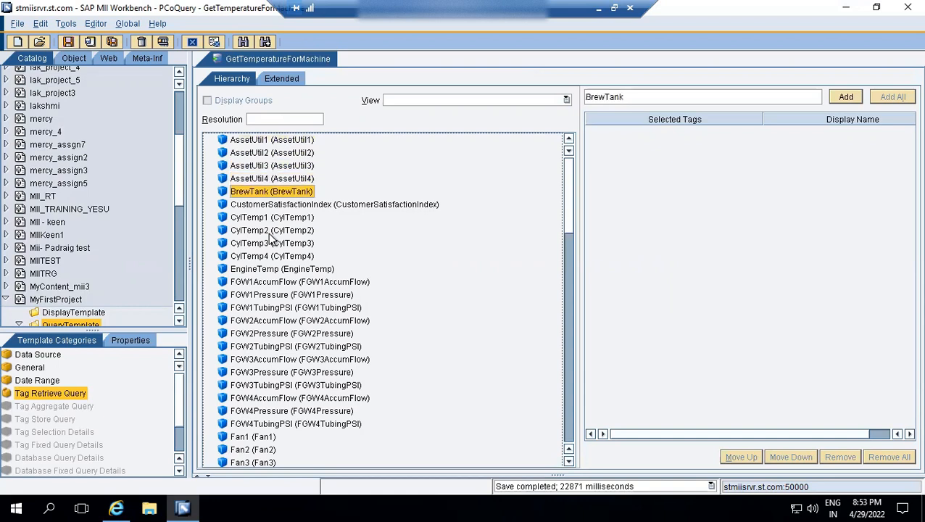
key(Down)
key(Down)
key(Down)
key(Down)
key(Down)
key(Down)
key(Down)
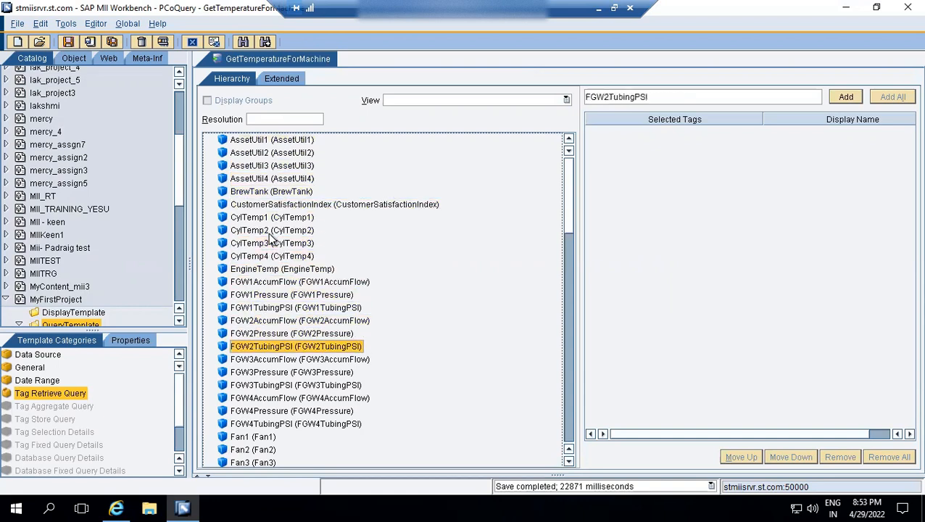
key(Up)
key(Up)
key(Up)
key(Up)
key(Up)
key(Up)
key(Up)
key(Up)
key(Up)
key(Up)
key(Up)
key(Up)
key(Up)
key(Up)
key(Up)
key(Up)
key(Up)
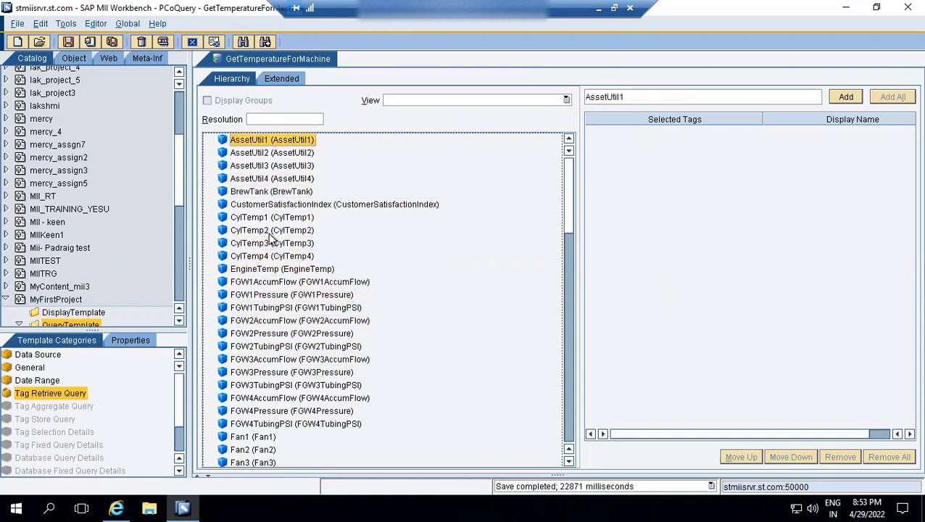
Add the CylTemp1 tag from the hierarchy to the query's selected tags.
key(Down)
key(Down)
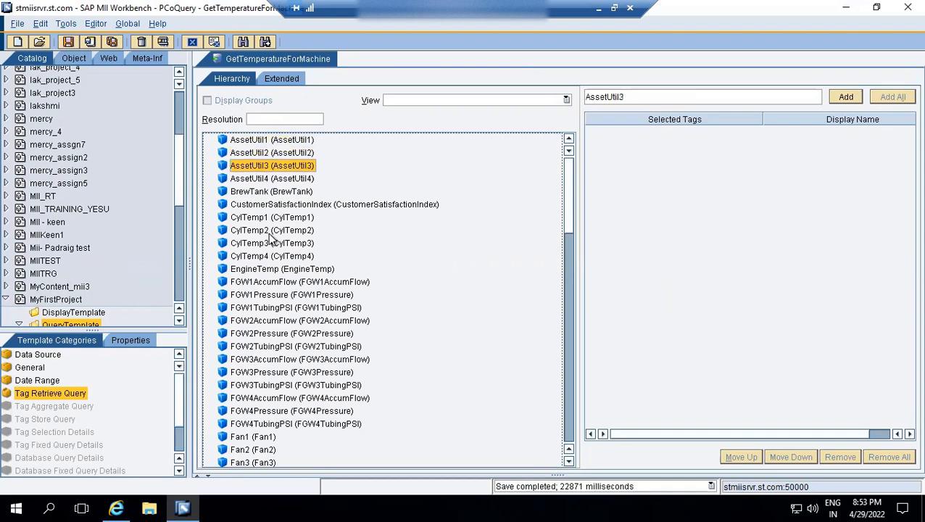
key(Down)
key(Down)
key(Down)
key(Down)
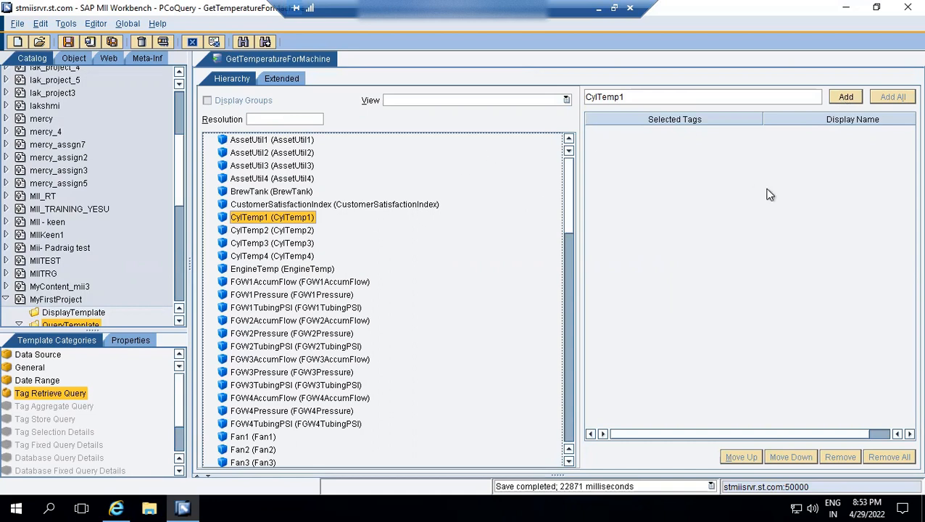
click(846, 97)
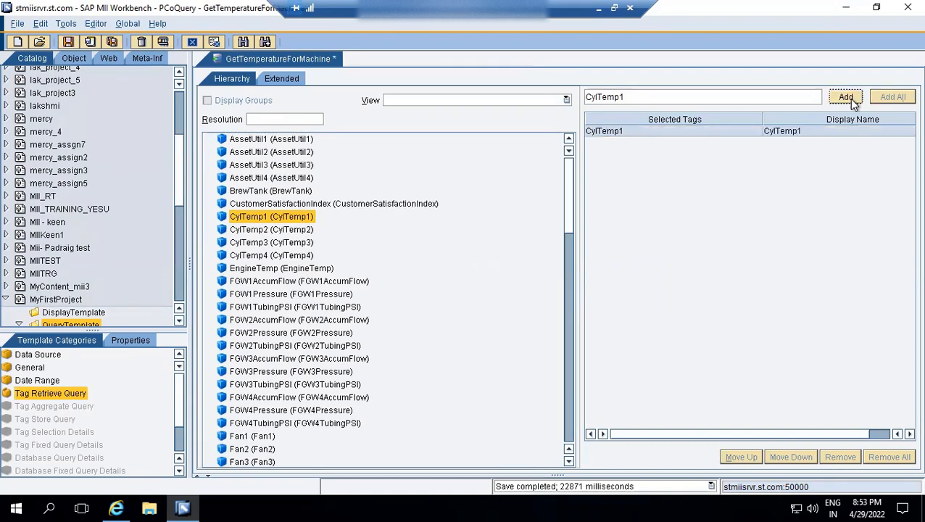
click(538, 138)
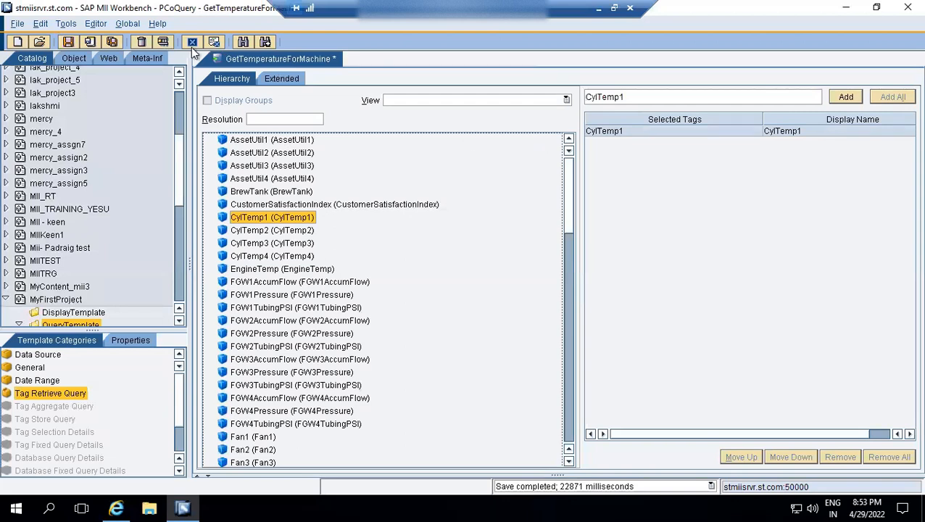
Test the query in an internal frame, check the returned CylTemp1 row and save the query.
click(166, 38)
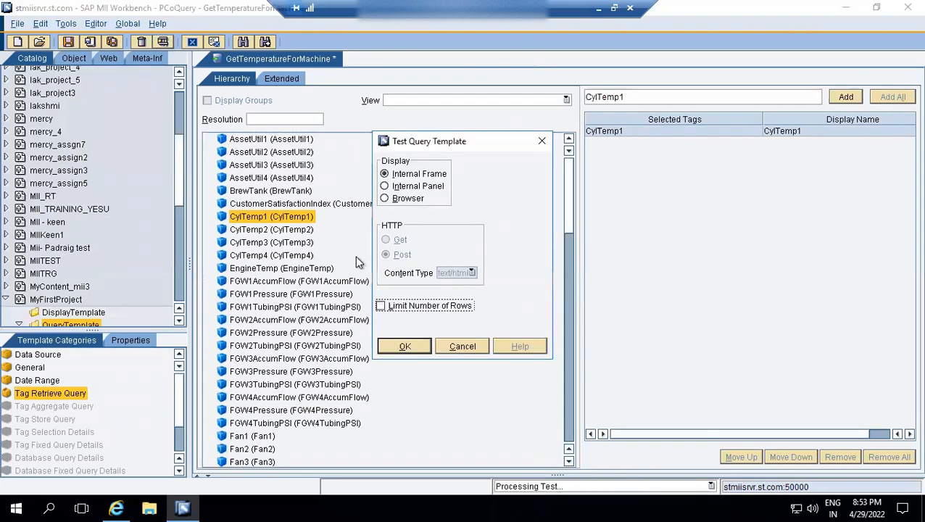
click(405, 346)
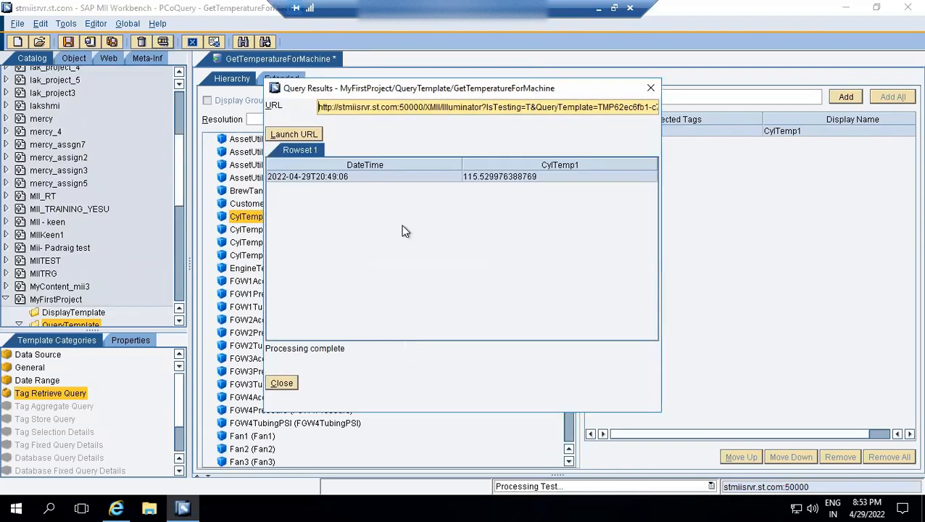
click(330, 177)
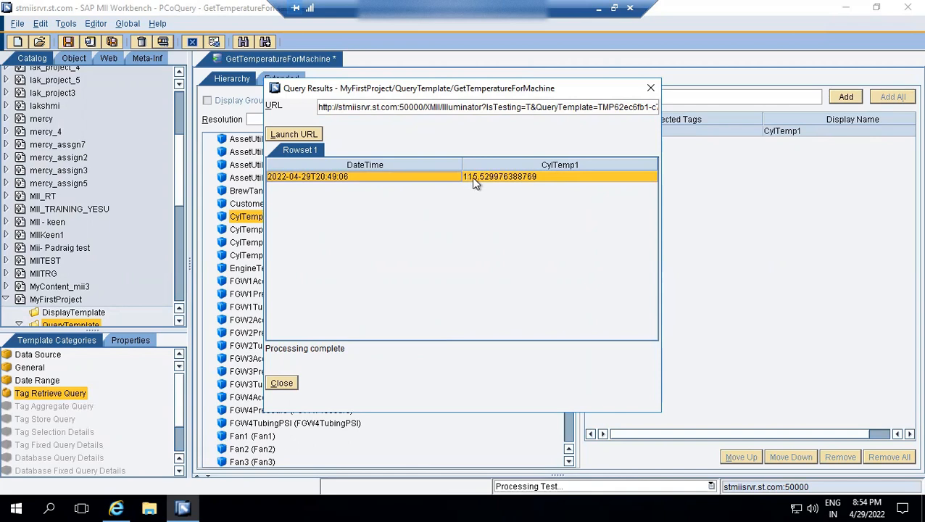
click(282, 384)
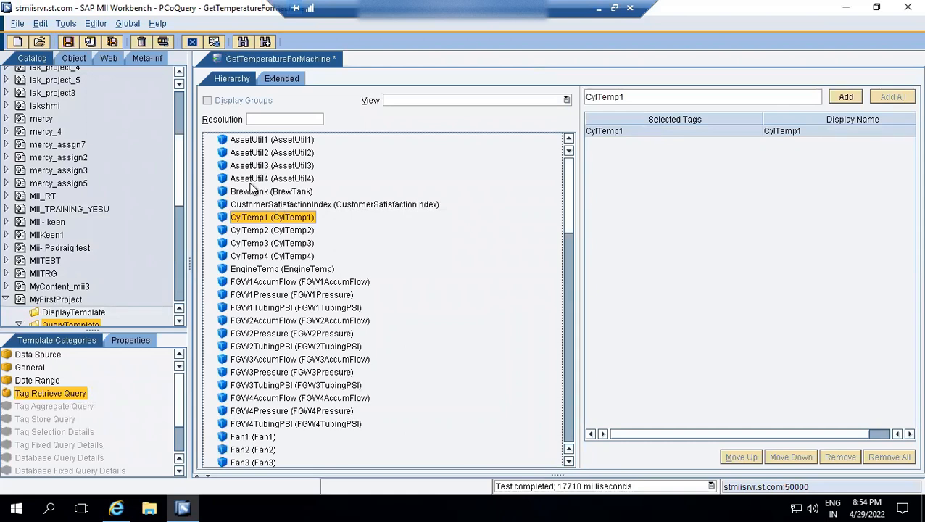
click(67, 42)
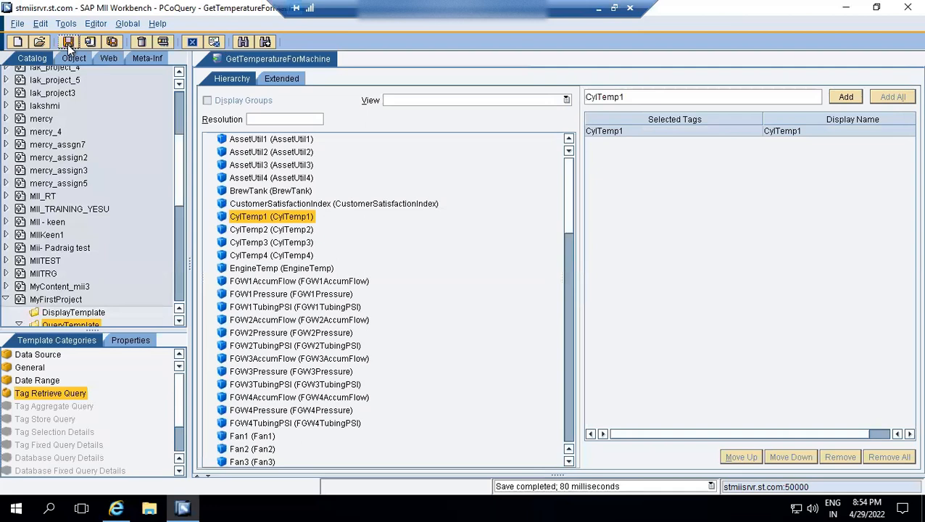
click(253, 147)
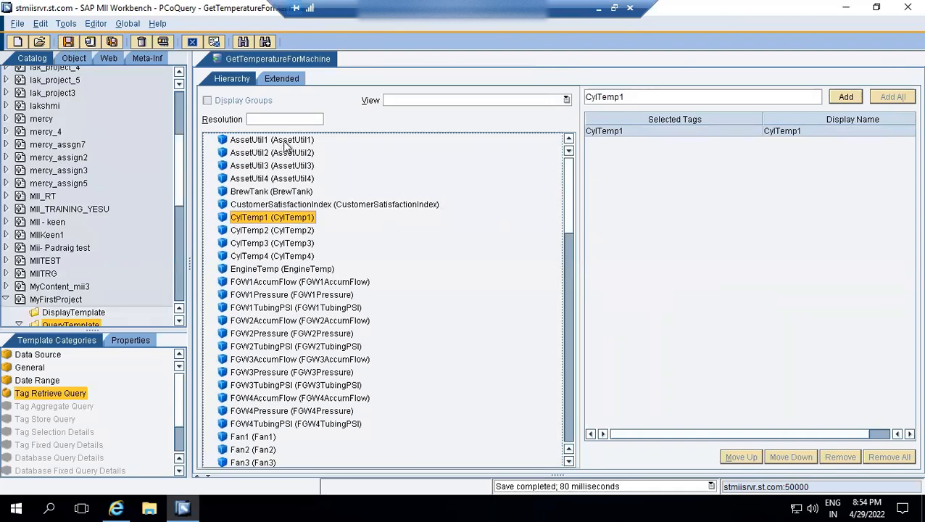
Set the tag retrieval view to Event and run the query test in an internal frame.
click(566, 100)
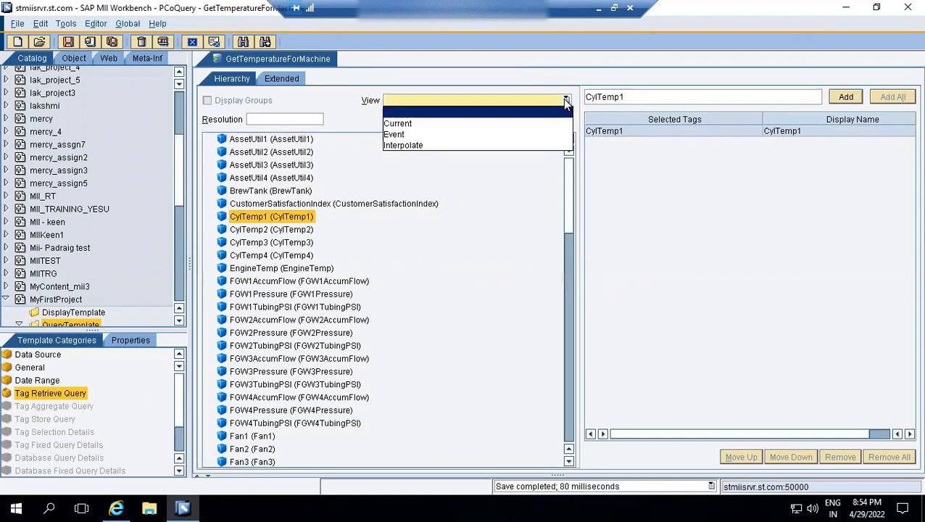
click(429, 135)
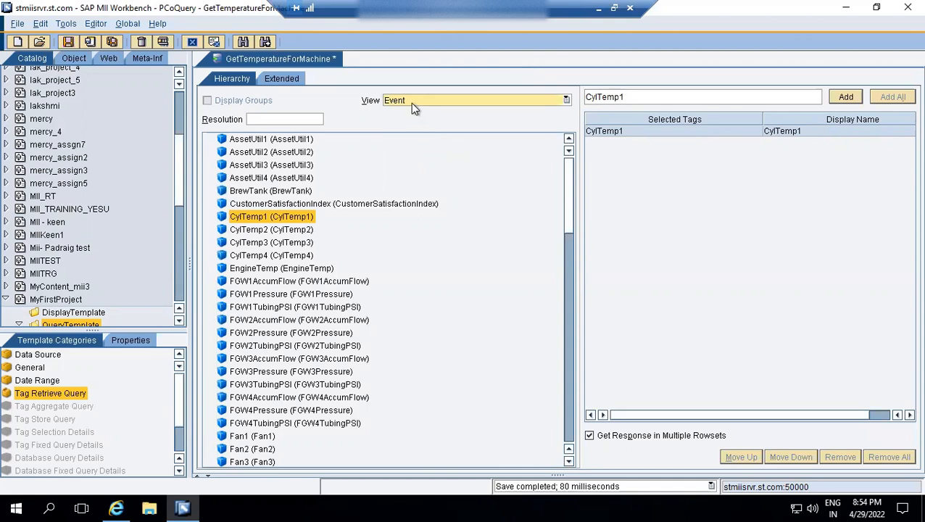
click(162, 44)
click(406, 345)
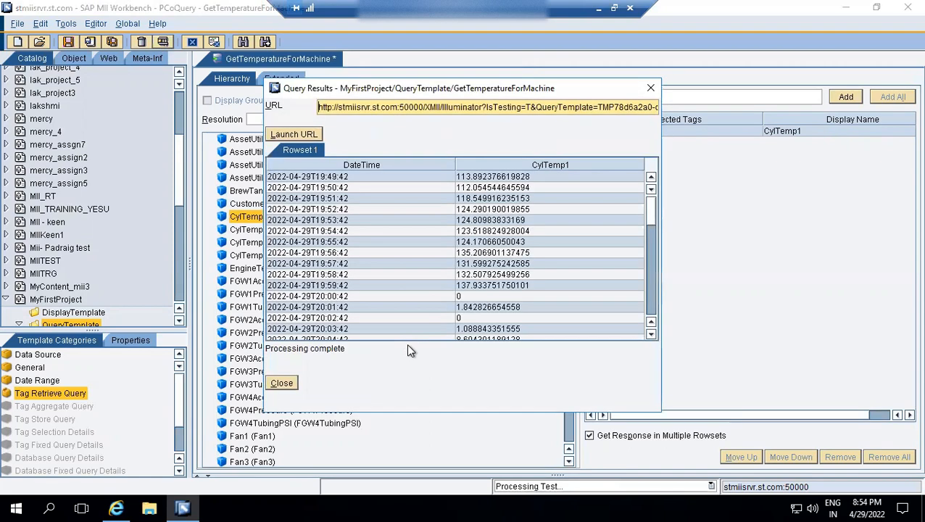
Examine the time-stamped CylTemp1 rows in the Event test results, then close the results.
click(373, 191)
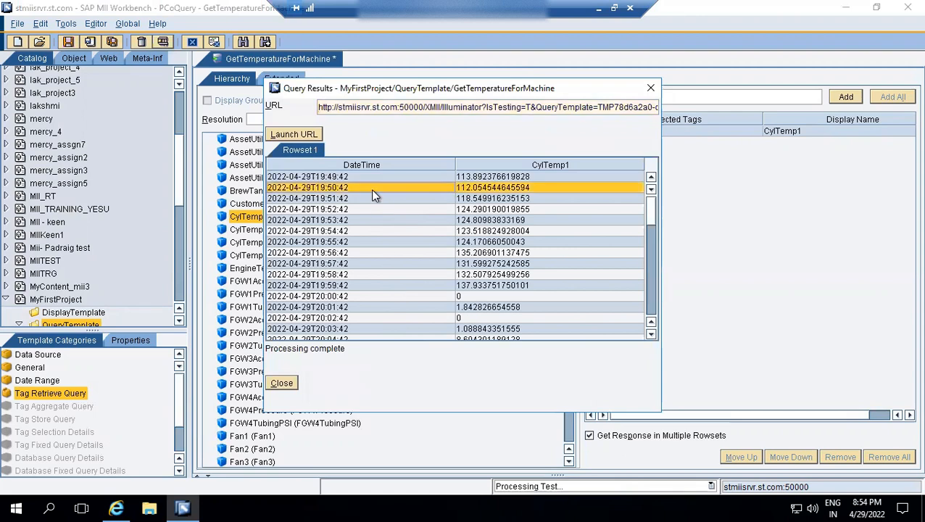
key(Down)
key(Down)
key(Down)
key(Down)
key(Down)
key(Down)
key(Down)
key(Down)
key(Down)
key(Down)
key(Down)
key(Down)
key(Down)
key(Down)
key(Down)
key(Down)
key(Down)
key(Down)
key(Down)
key(Down)
key(Down)
key(Down)
key(Down)
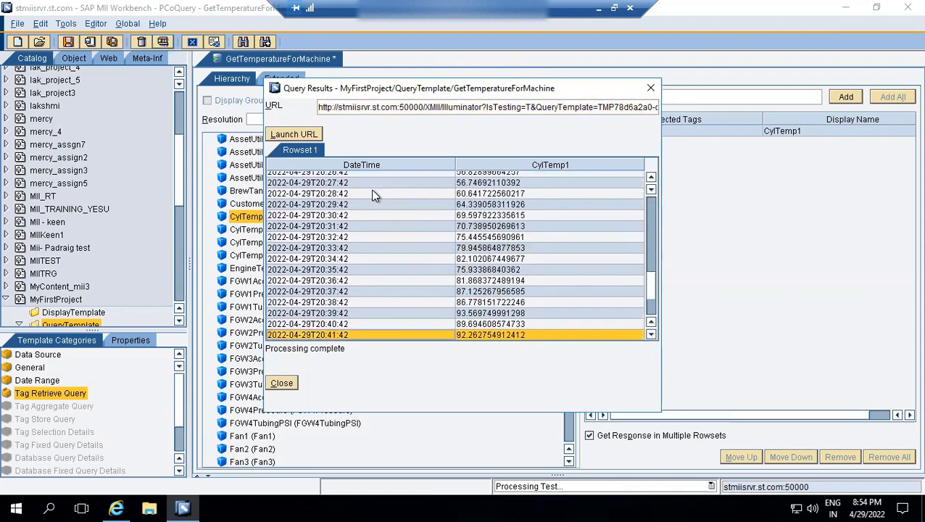
key(Up)
key(Up)
key(Up)
key(Up)
key(Up)
key(Up)
key(Up)
key(Up)
key(Up)
key(Up)
key(Up)
key(Up)
key(Up)
key(Up)
key(Up)
key(Up)
key(Up)
key(Up)
key(Up)
key(Up)
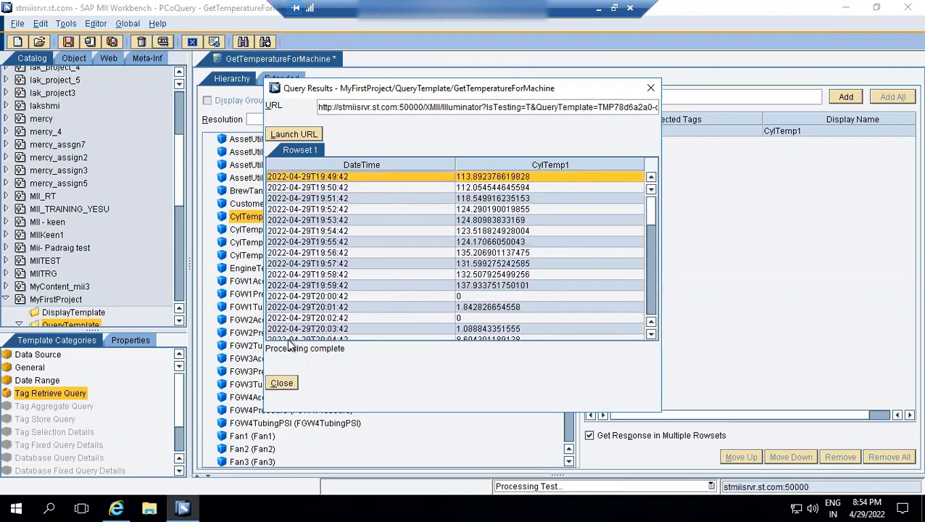
click(282, 383)
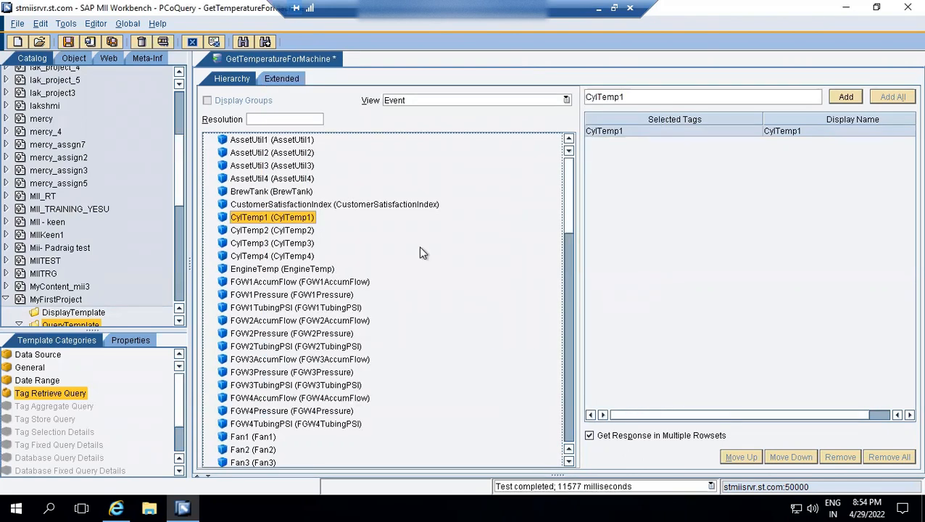
Set the tag retrieval view to Current and save the query.
click(566, 99)
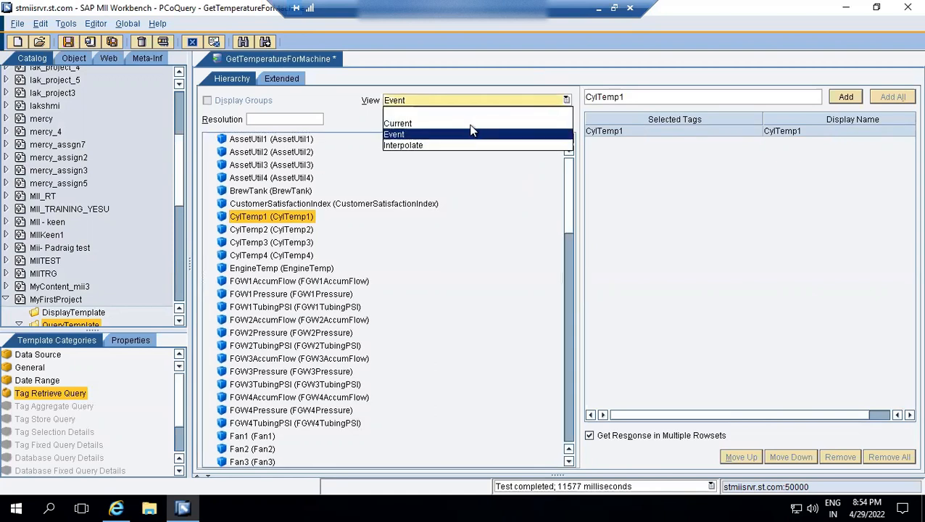
click(470, 123)
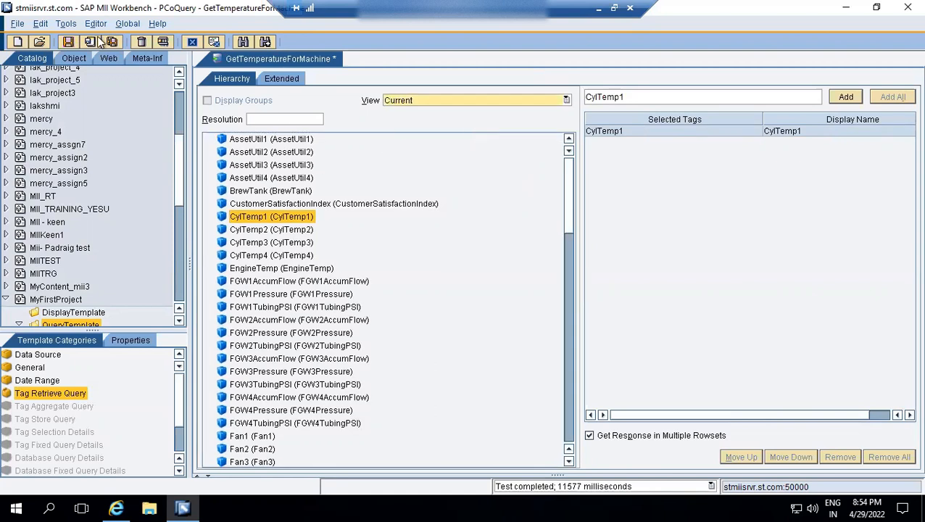
click(69, 41)
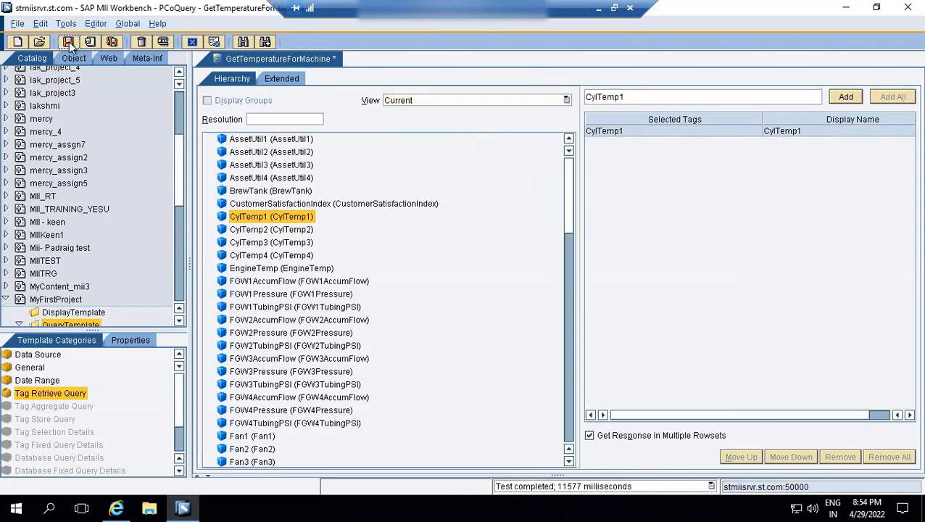
Test the query with the Current view in an internal frame, check the returned row and save again.
click(162, 41)
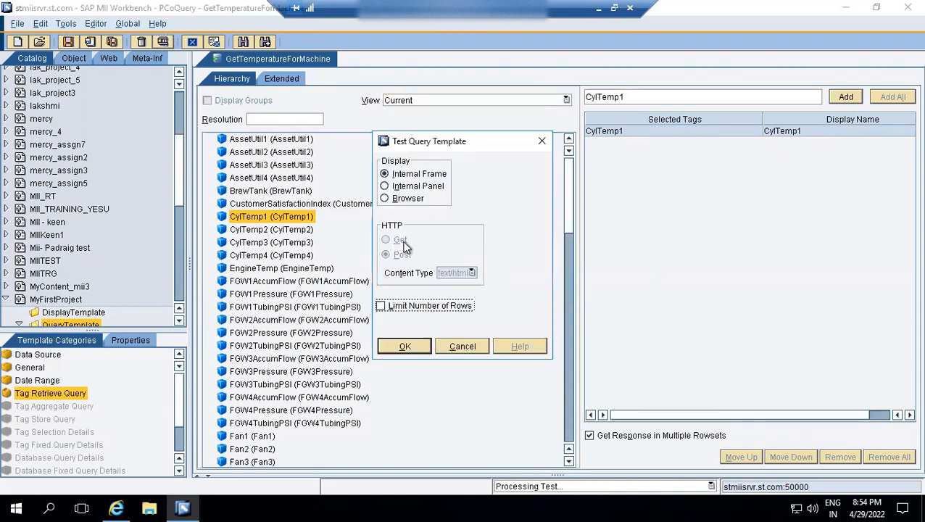
click(405, 347)
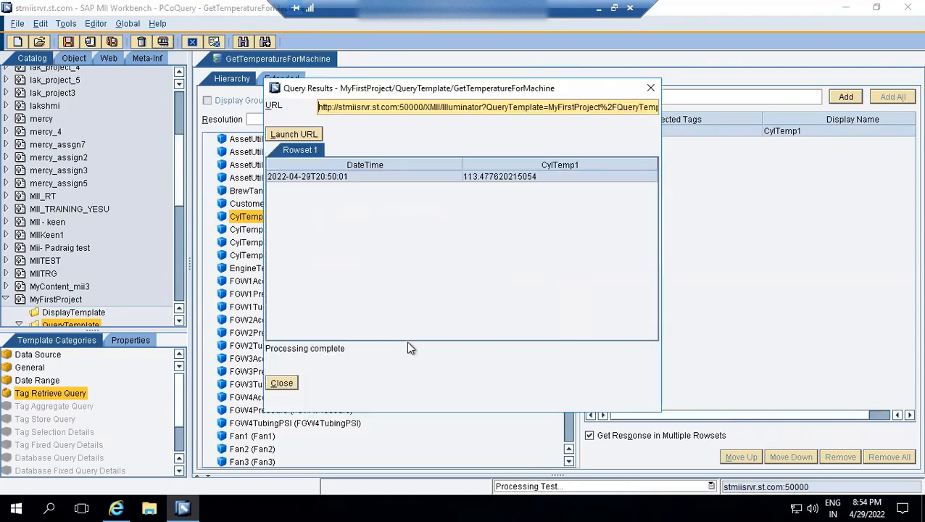
click(379, 180)
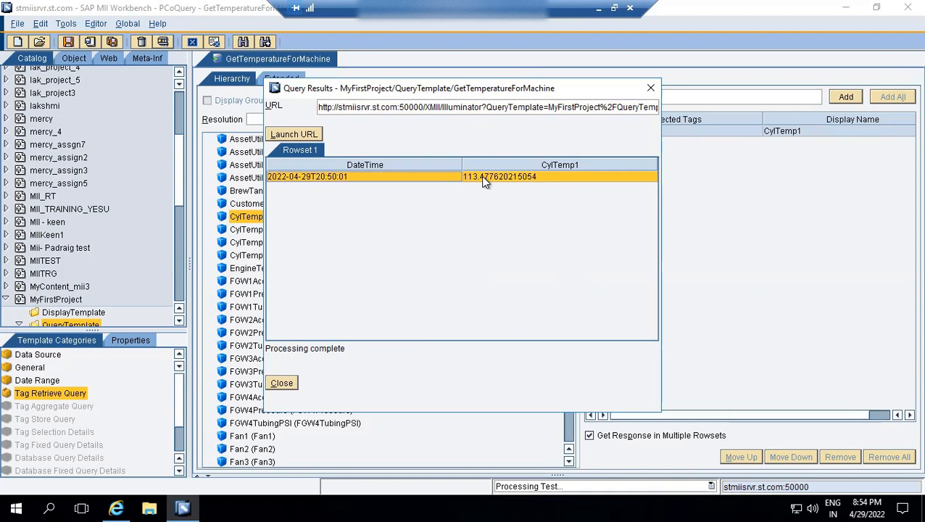
click(282, 383)
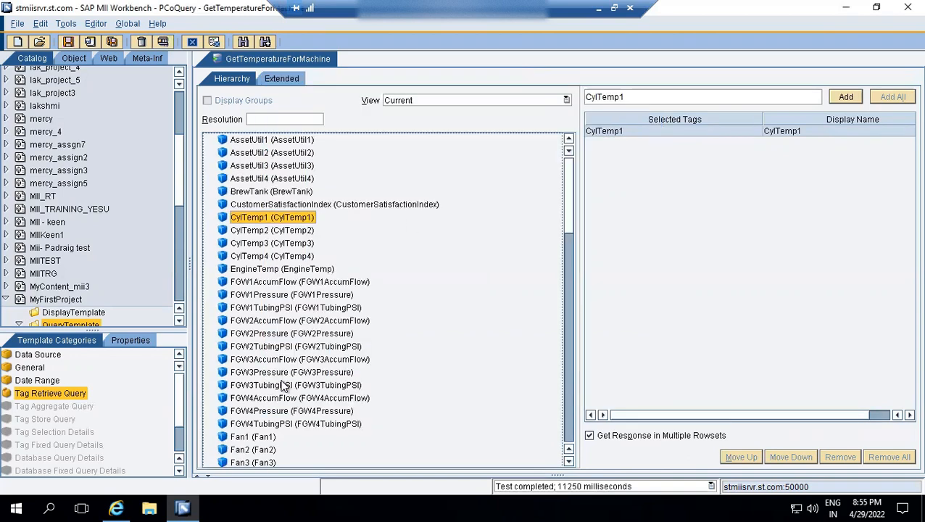
click(68, 43)
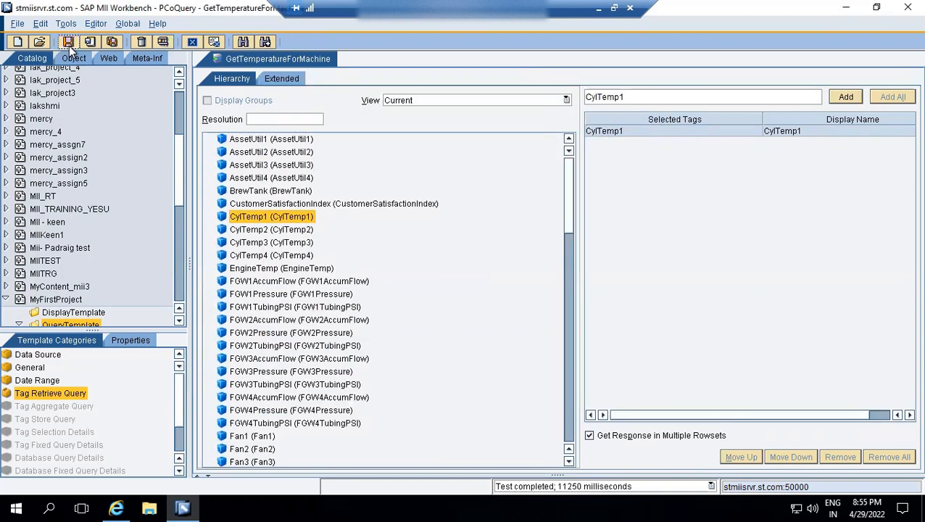
Create a new SQLQuery in the QueryTemplate folder of MyFirstProject.
right_click(70, 324)
mouse_move(83, 333)
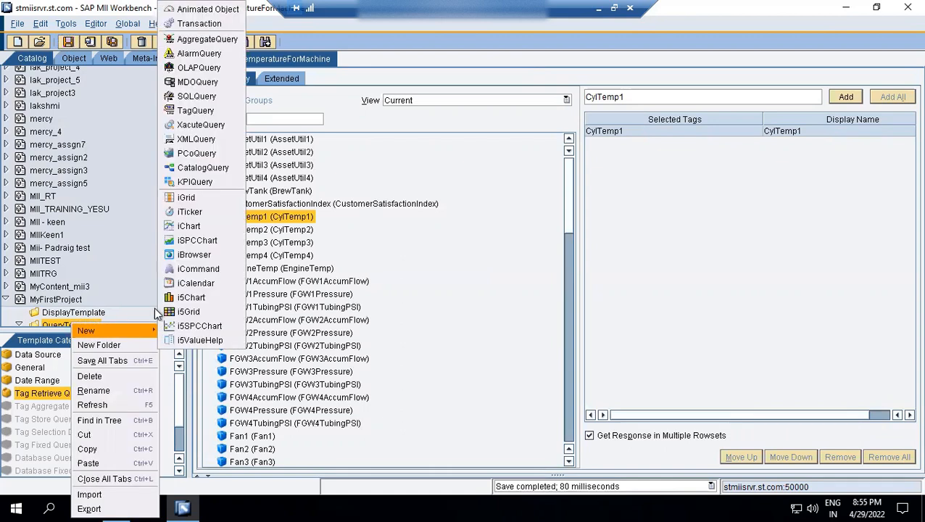
click(190, 97)
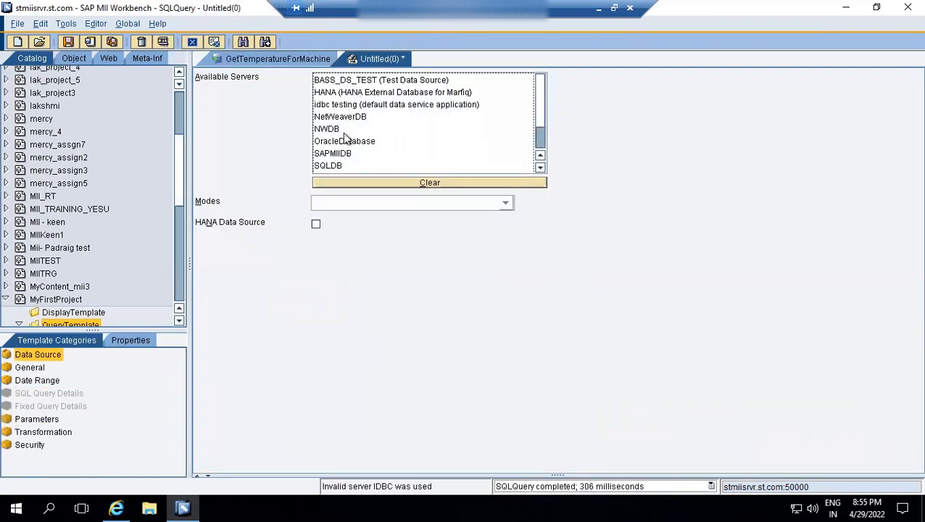
Look through the available database servers for the new SQL query.
click(370, 81)
key(Down)
key(Down)
key(Down)
key(Down)
key(Down)
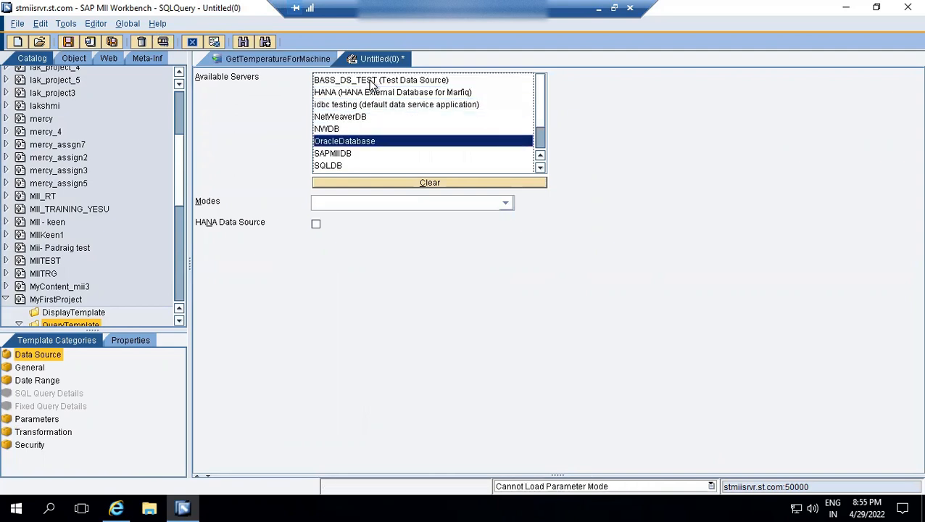
key(Down)
key(Down)
key(Down)
key(Down)
key(Down)
key(Up)
key(Up)
key(Up)
key(Up)
key(Up)
key(Up)
key(Up)
key(Up)
key(Up)
key(Up)
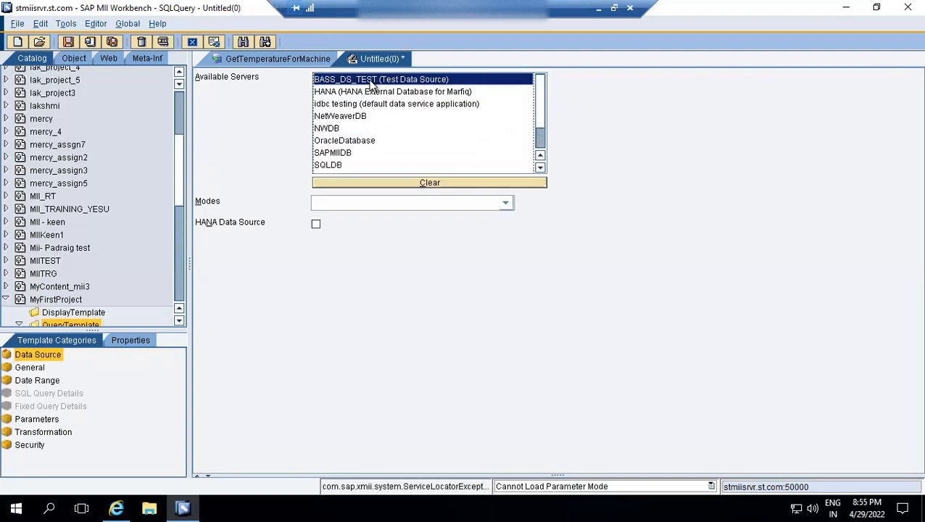
key(Down)
key(Down)
key(Down)
key(Down)
key(Down)
key(Down)
key(Down)
key(Down)
key(Down)
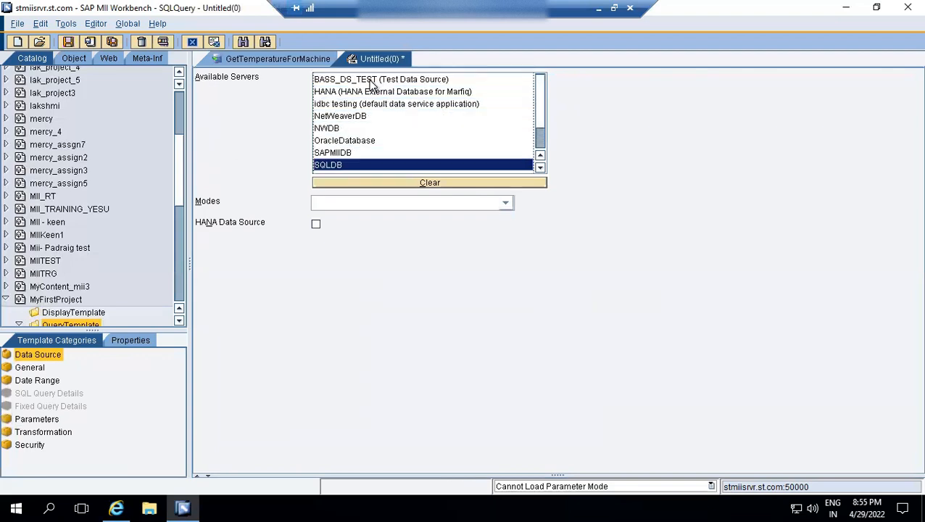
key(Down)
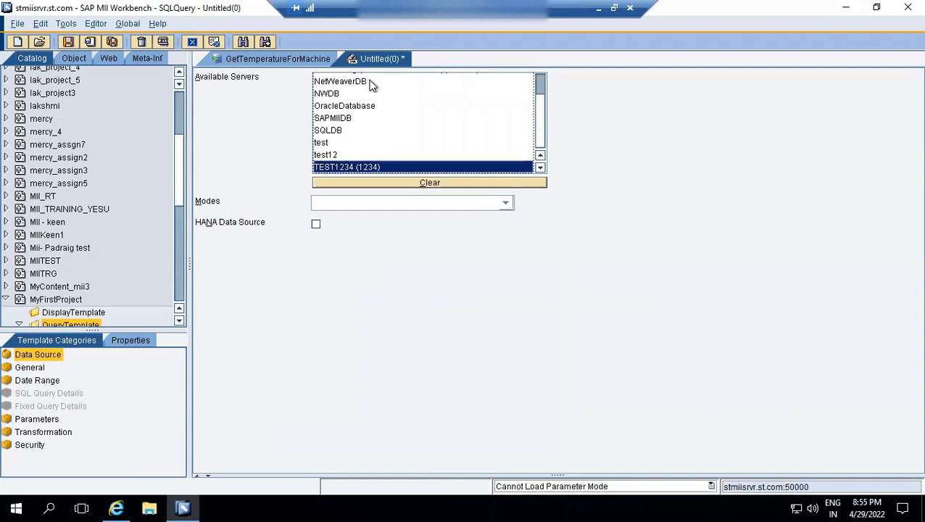
Set the SQL query's server to test and its mode to Query, and open its SQL Query Details.
click(331, 143)
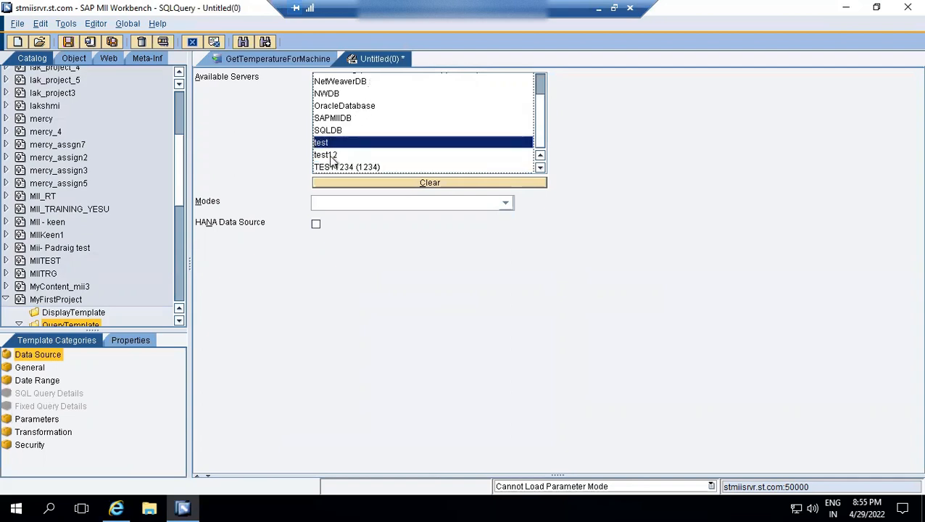
click(340, 198)
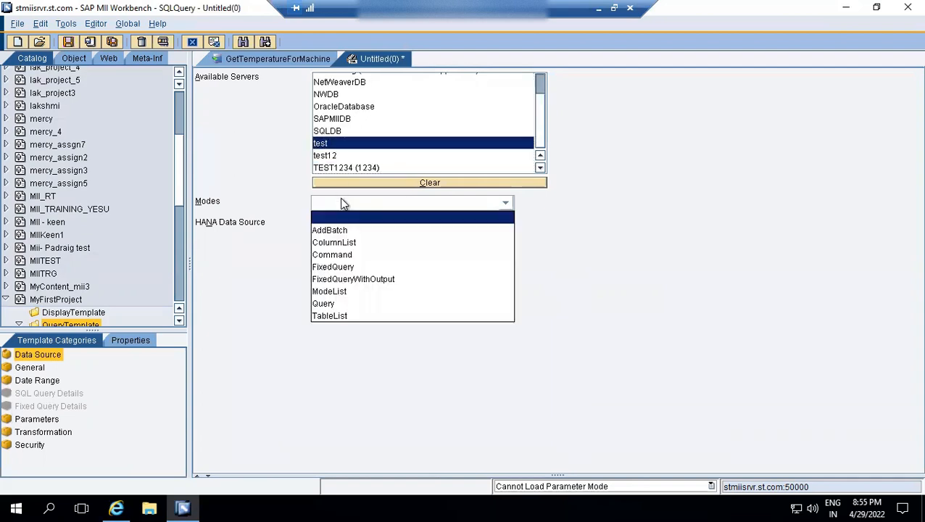
click(340, 304)
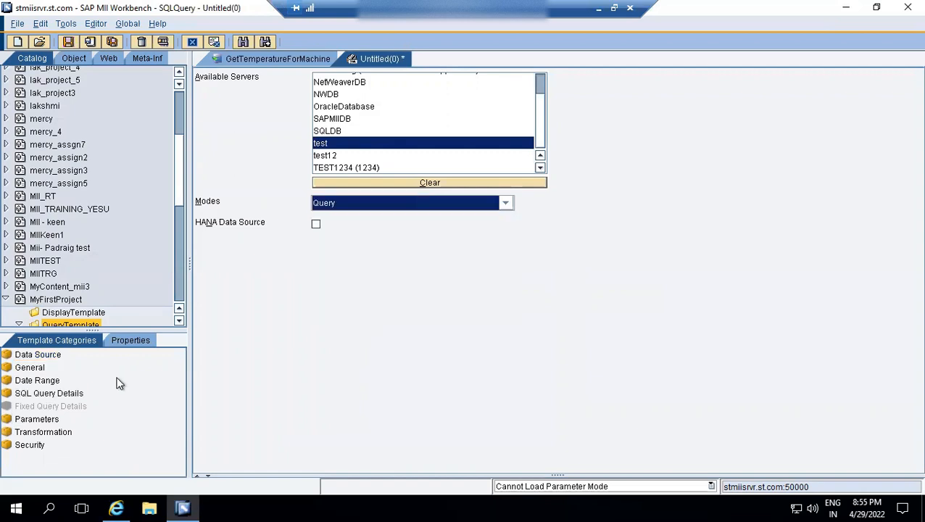
click(33, 392)
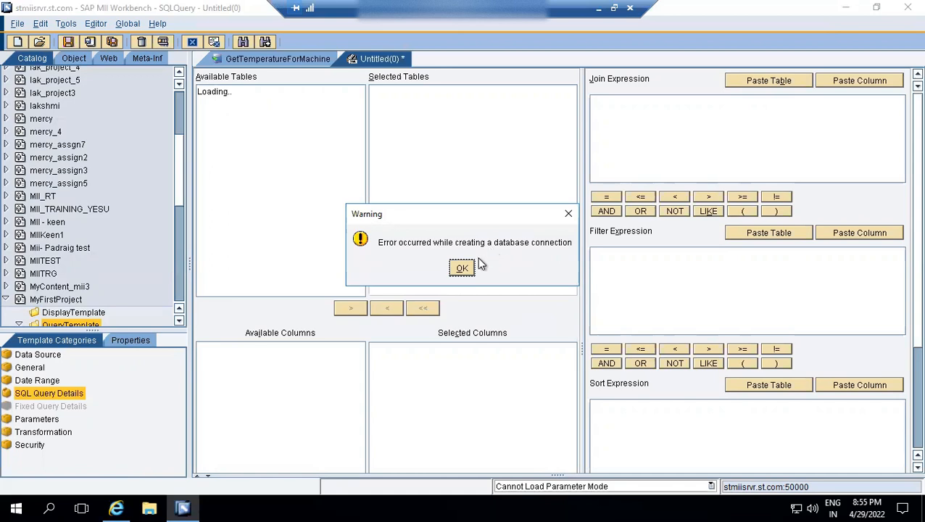
Dismiss the database connection warning and close the untitled SQL query without saving it.
click(461, 268)
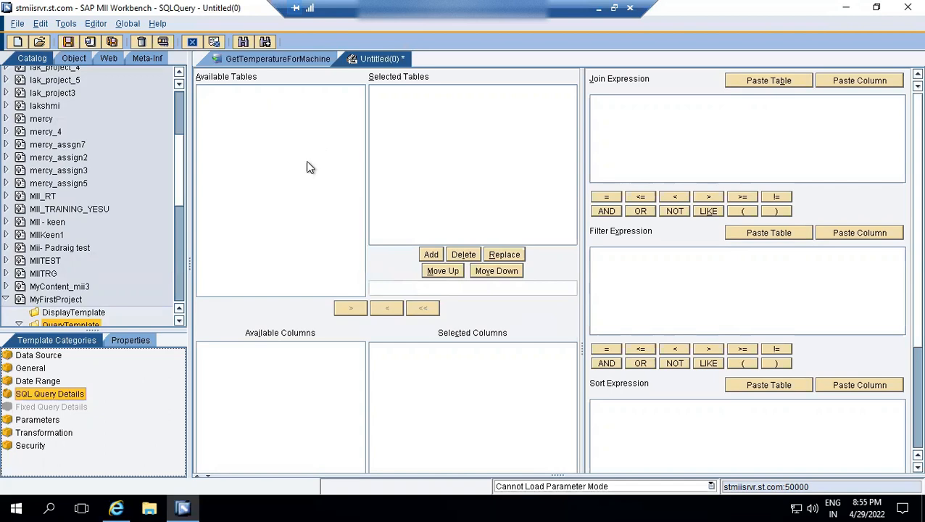
right_click(375, 63)
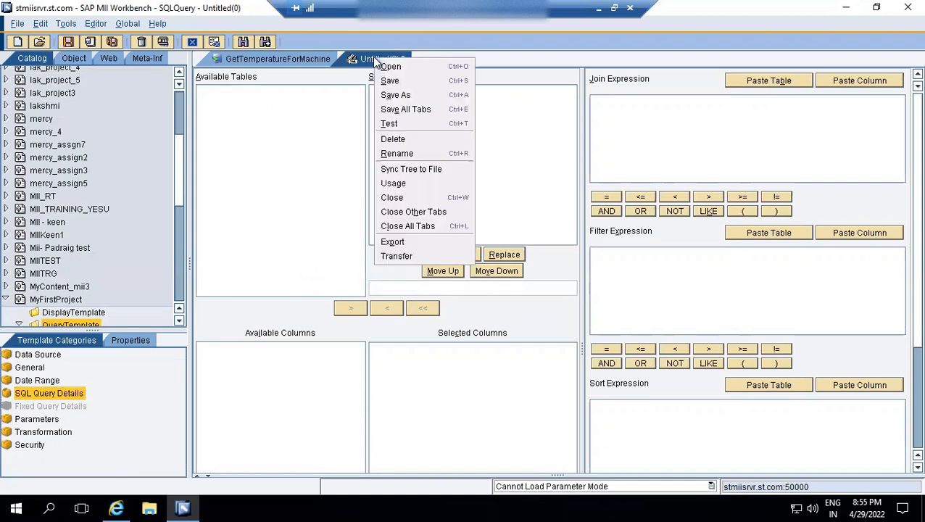
click(405, 199)
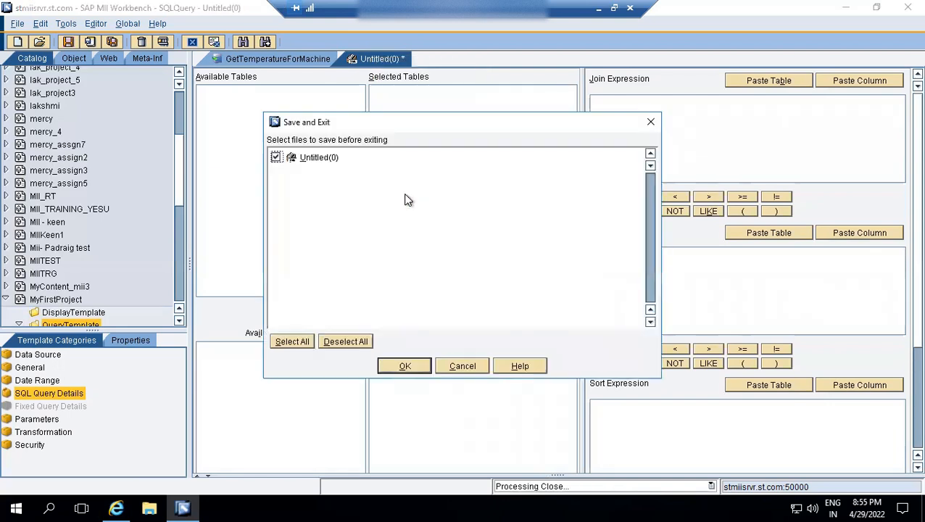
click(333, 342)
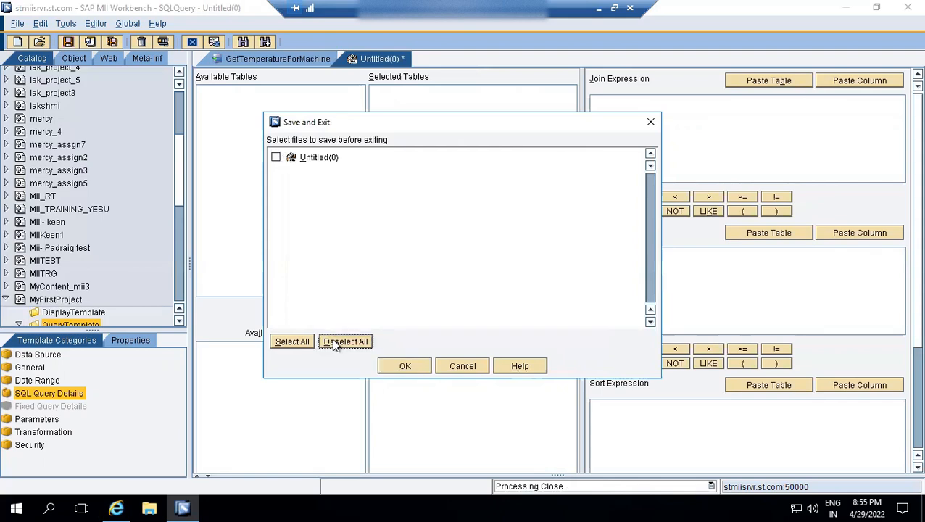
click(392, 365)
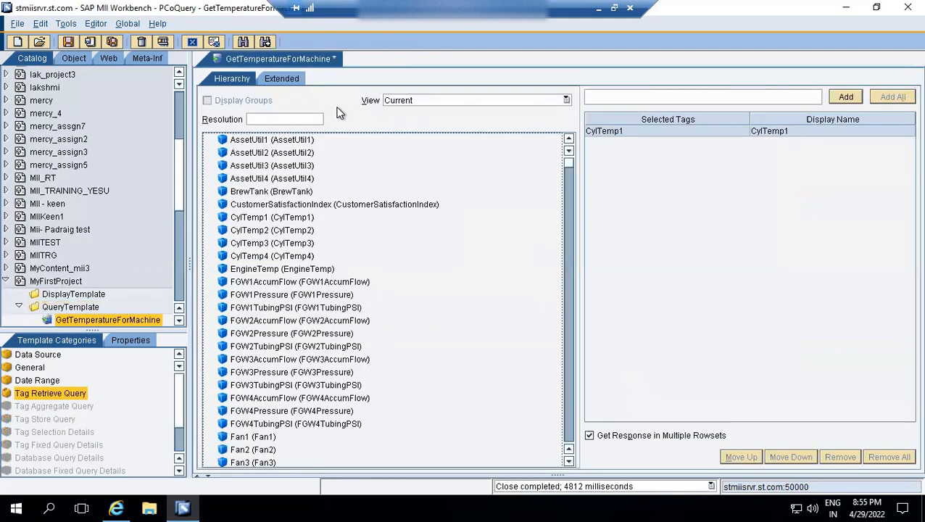
Save the GetTemperatureForMachine query, test it again and close the query results.
click(68, 41)
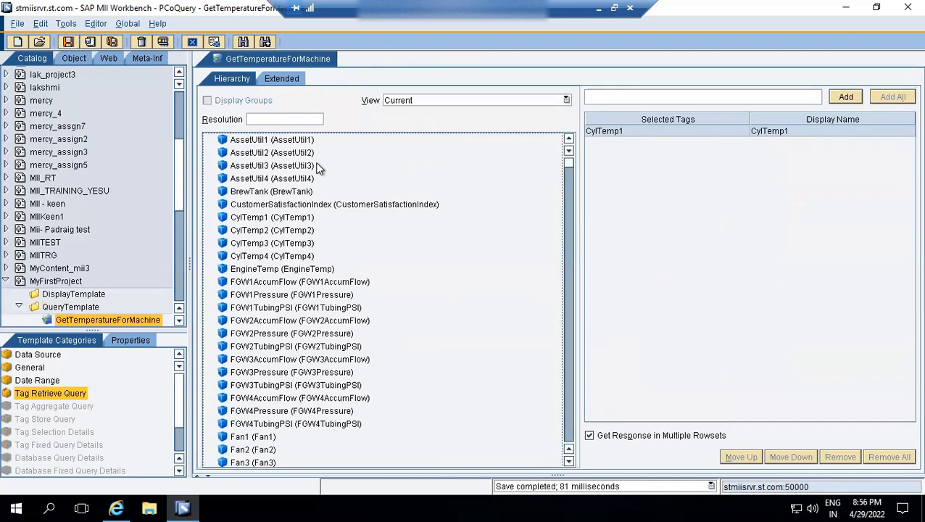
click(162, 43)
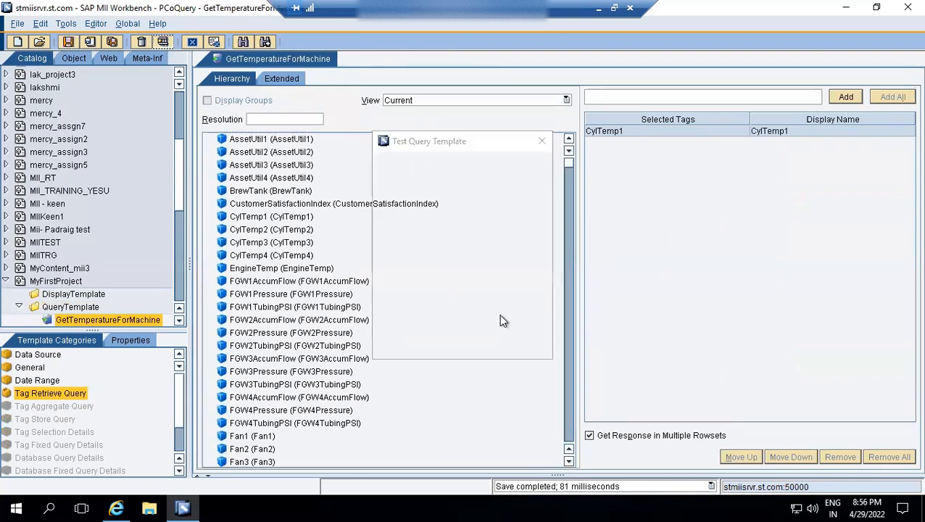
click(417, 355)
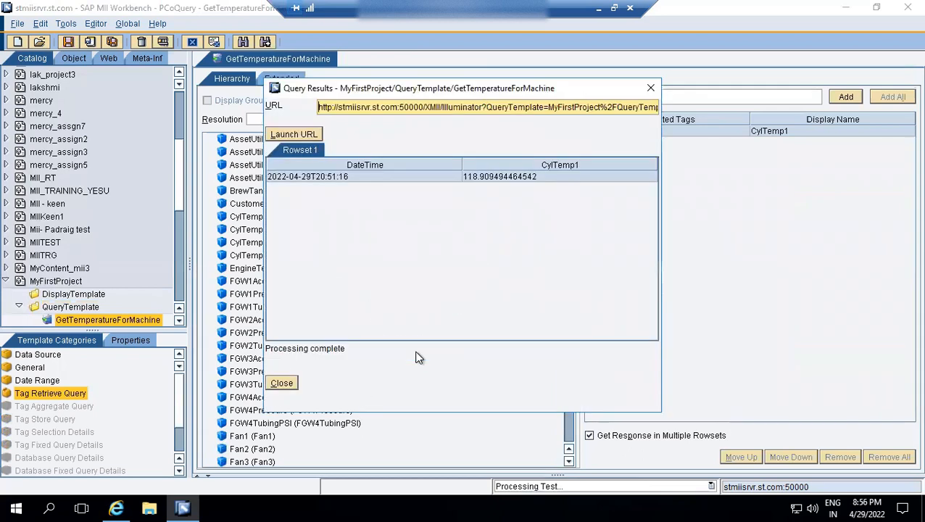
click(290, 384)
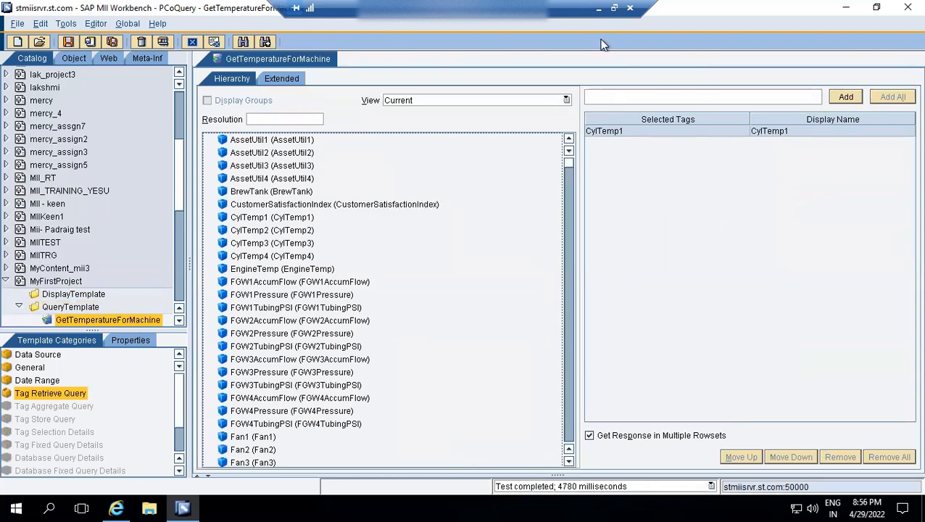
Switch to the Day 11 Display Template presentation in PowerPoint and start the slide show from slide 2, the display template types.
click(599, 15)
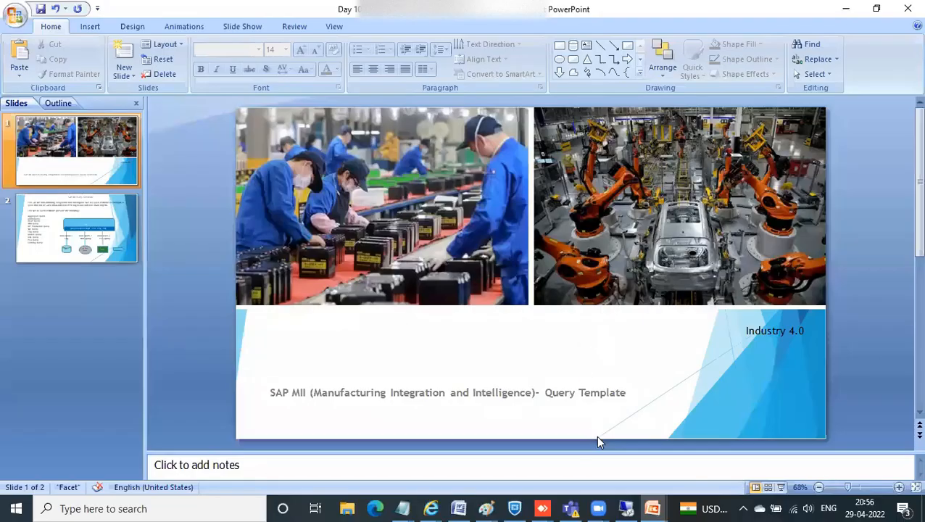
mouse_move(651, 507)
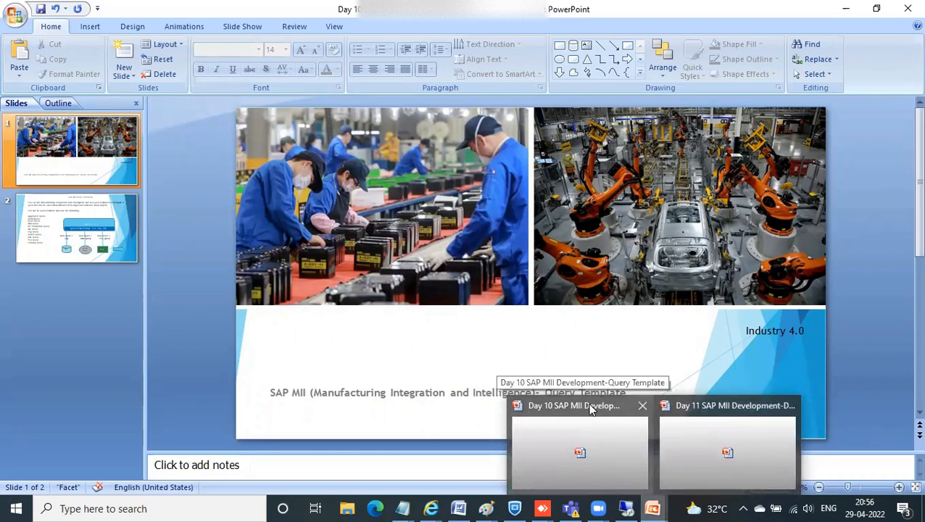
click(681, 418)
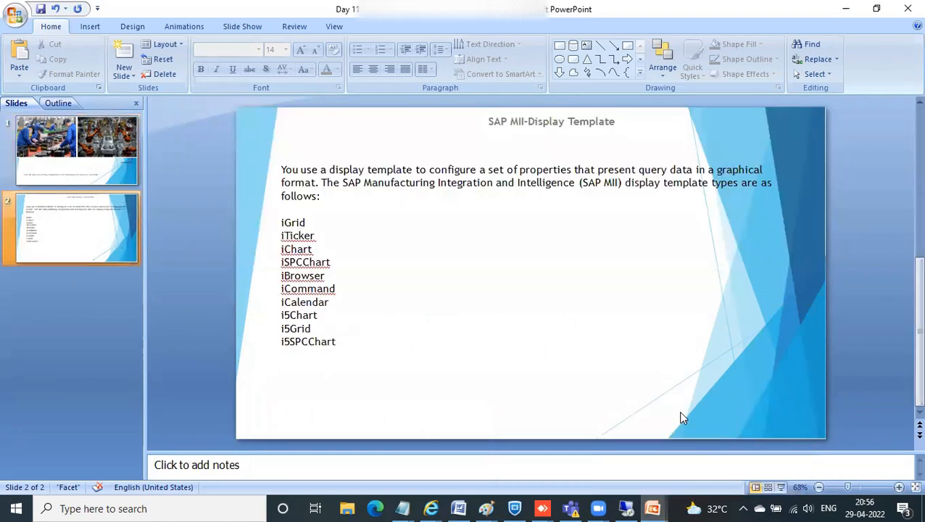
click(101, 159)
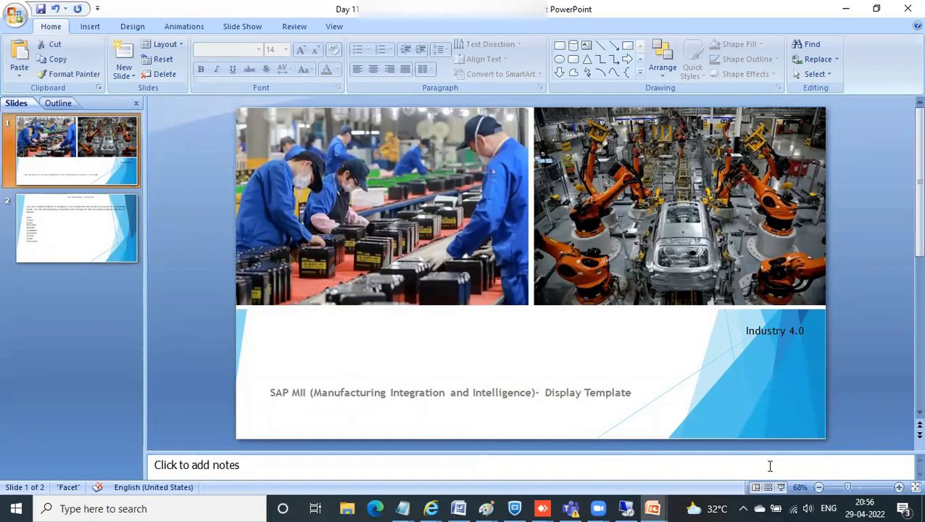
click(108, 211)
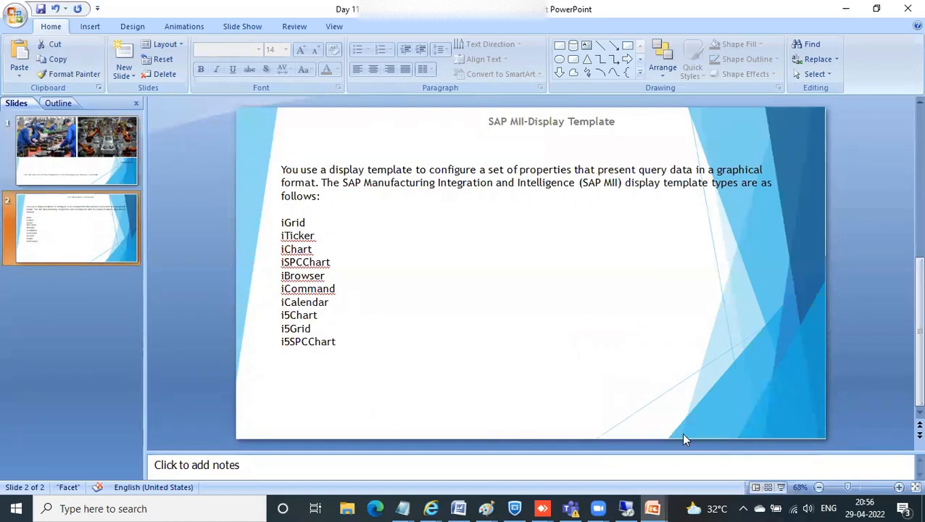
click(780, 487)
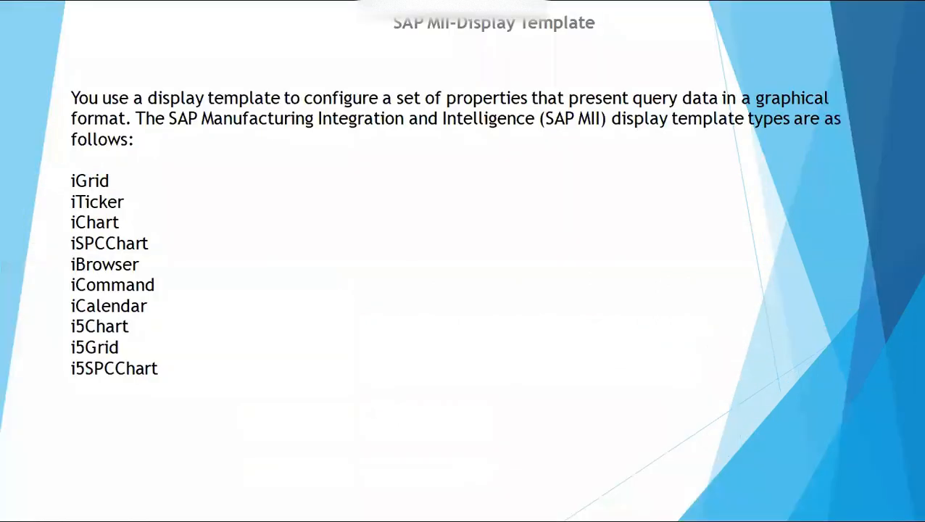
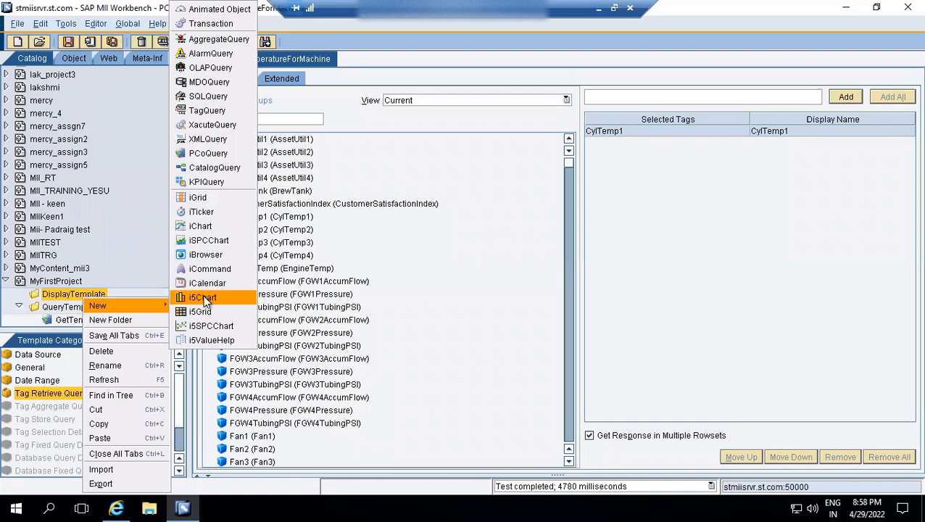
Create an i5Chart in MyFirstProject's DisplayTemplate folder, with chart type Gauge, shape Full Circle and the Glossy option enabled.
click(205, 298)
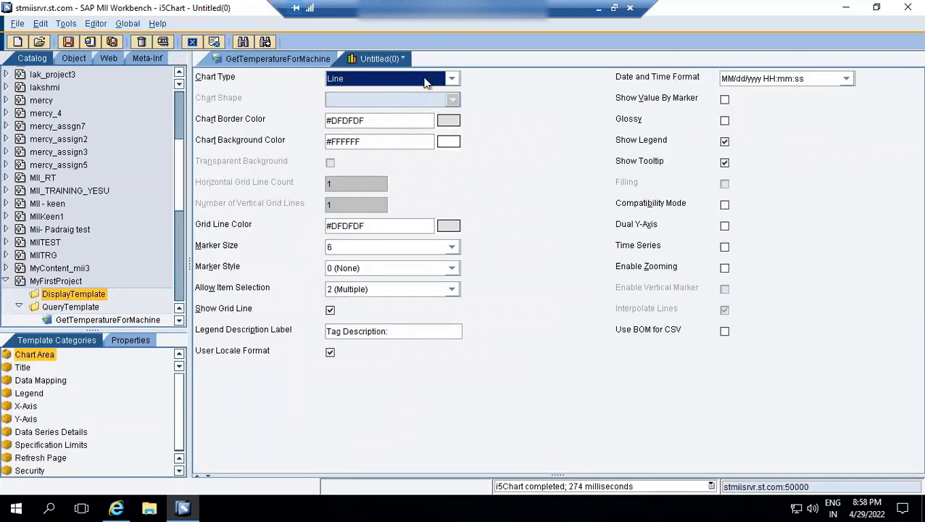
click(451, 79)
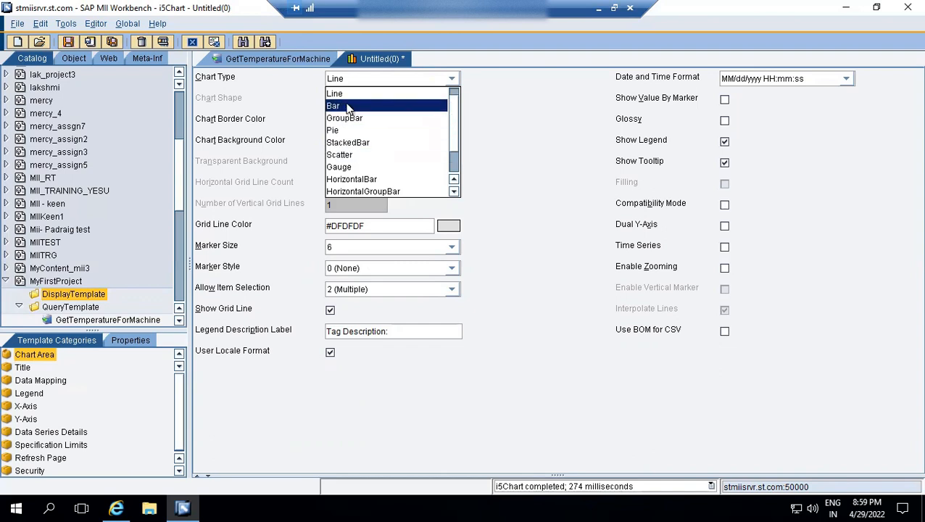
click(347, 168)
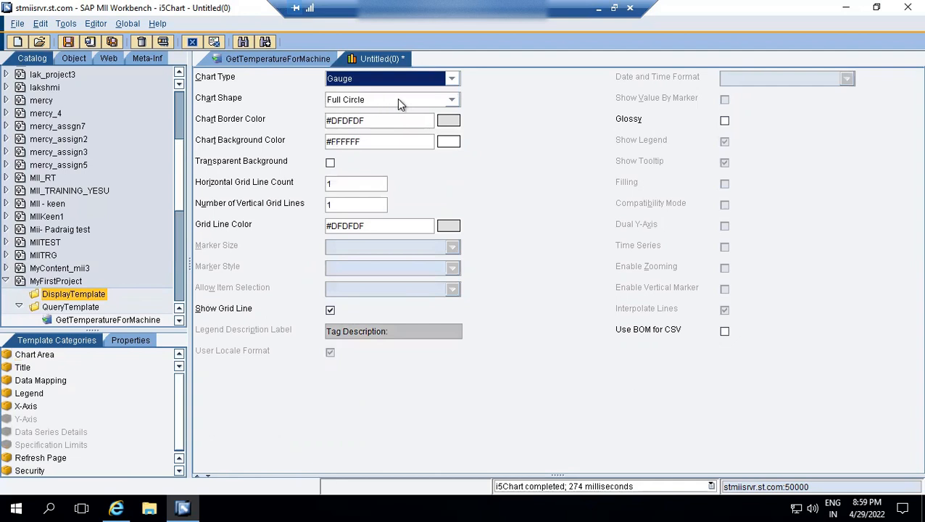
click(373, 102)
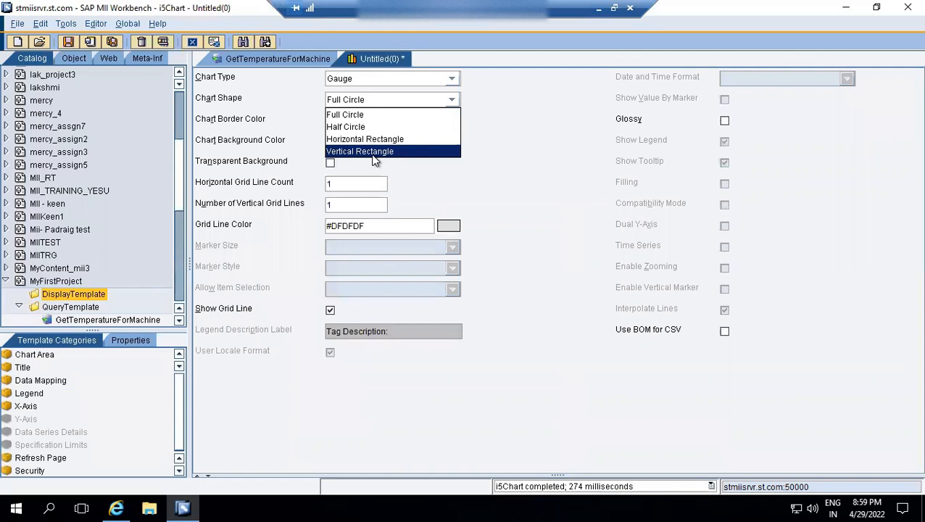
click(299, 100)
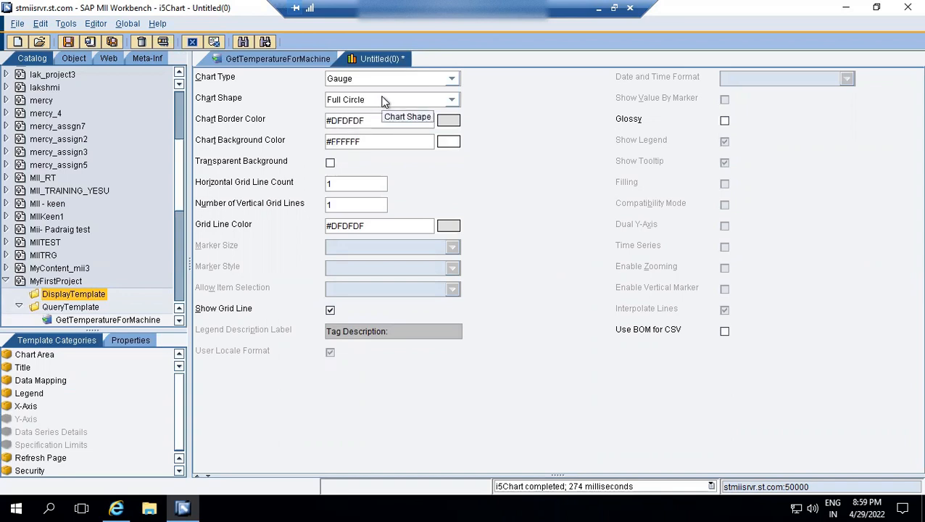
click(724, 122)
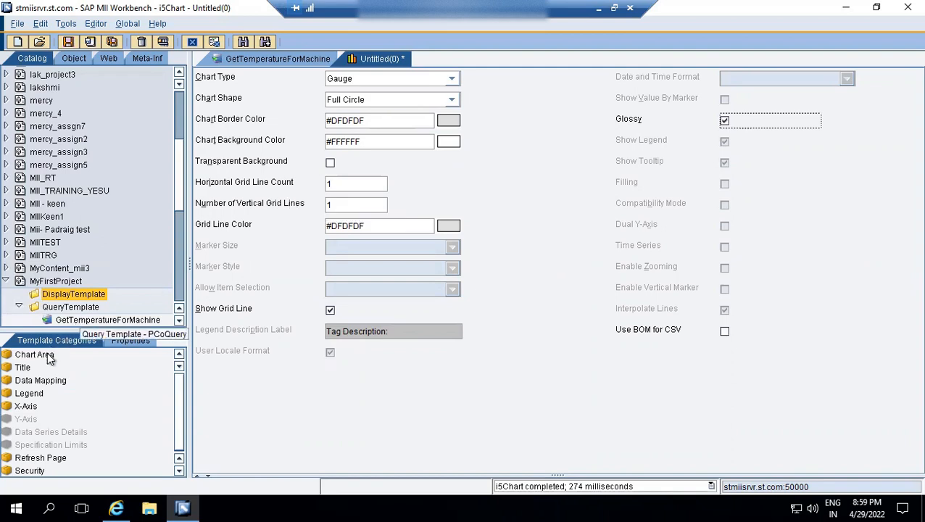
Set the chart's title to "Real time Machine Temperature".
click(24, 368)
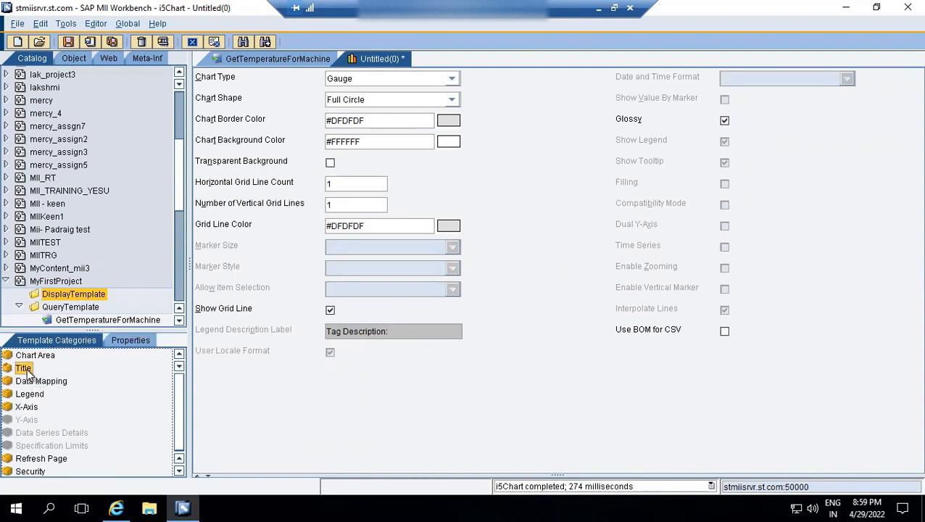
click(400, 161)
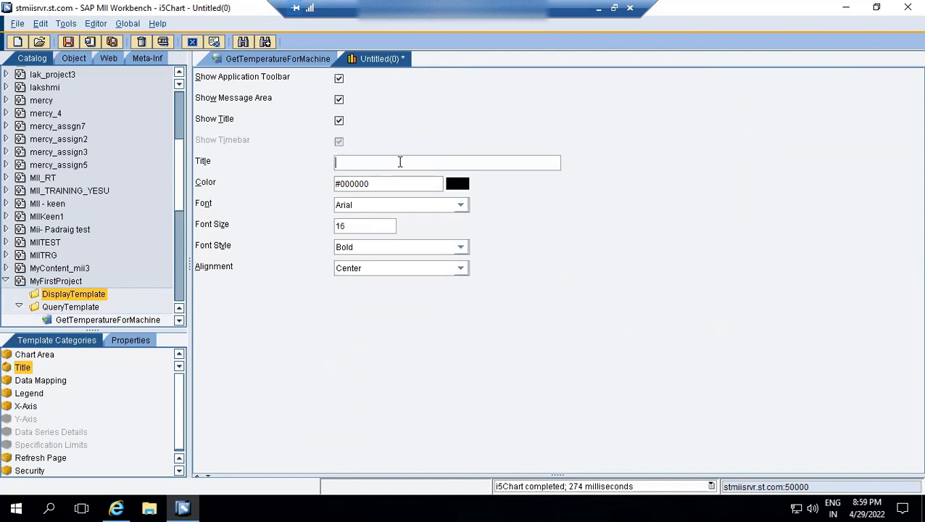
text(Machine Temperature)
key(Home)
text(Real time)
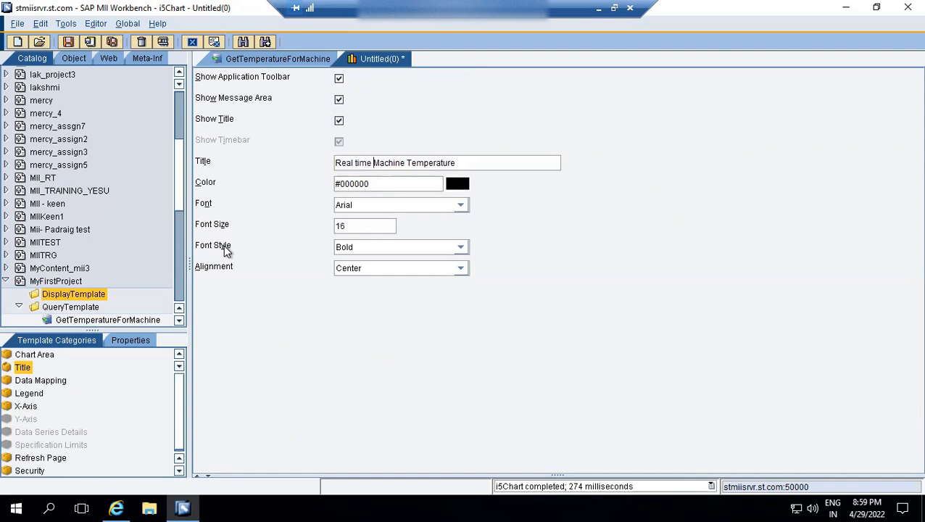
Assign the GetTemperatureForMachine query from MyFirstProject/QueryTemplate as the chart's query template in the data mapping.
click(41, 386)
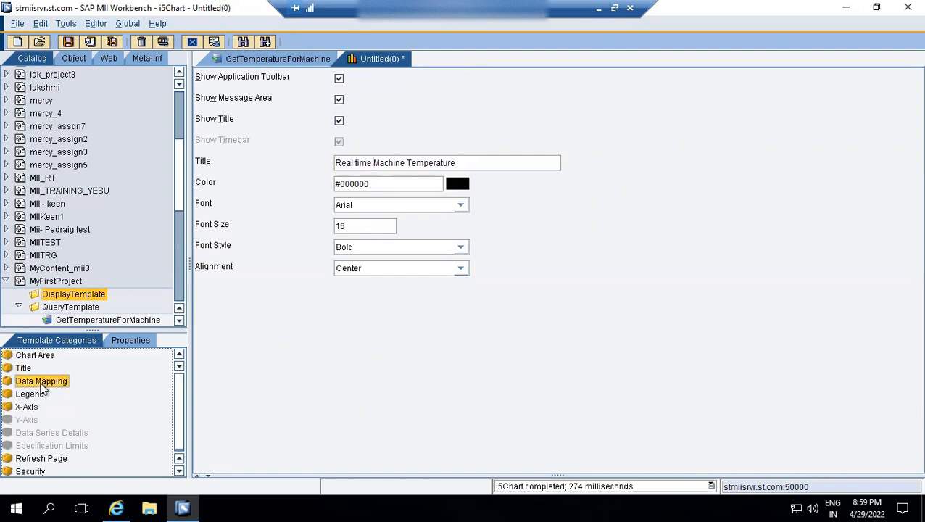
click(259, 95)
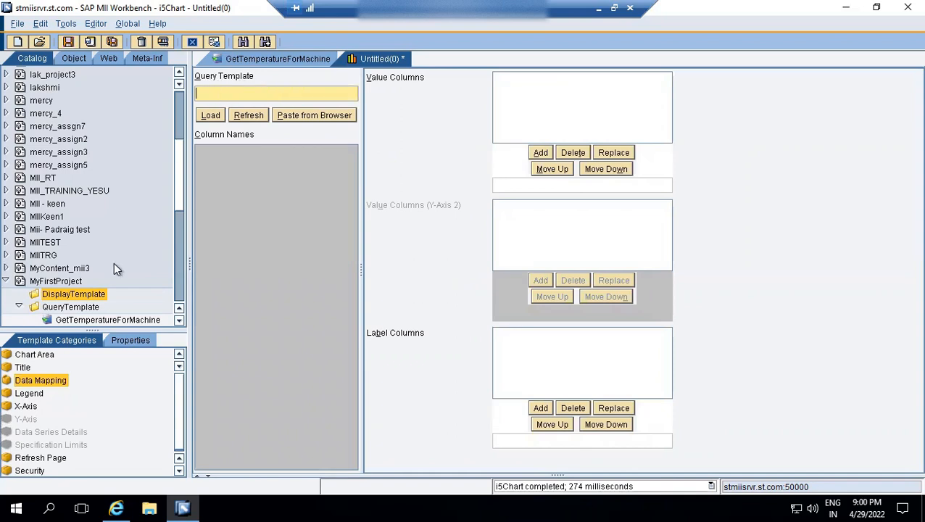
click(101, 320)
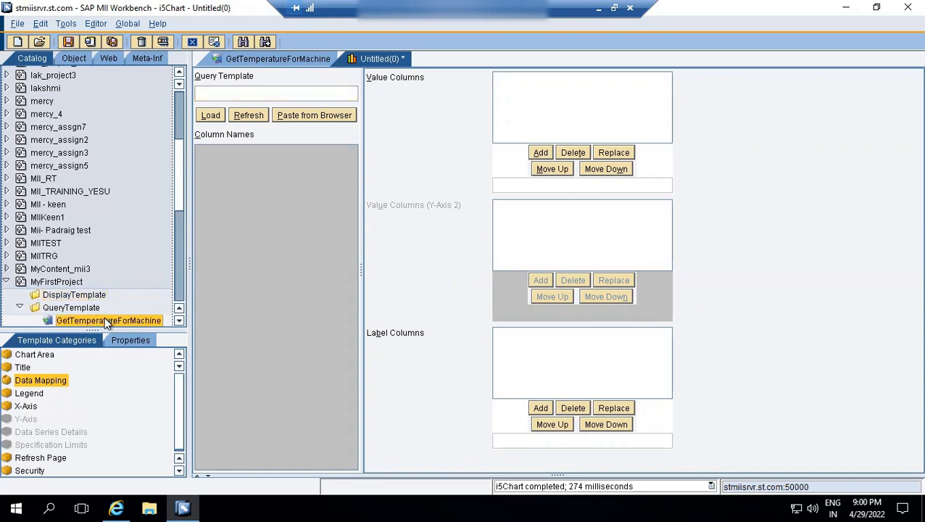
drag(105, 317, 215, 92)
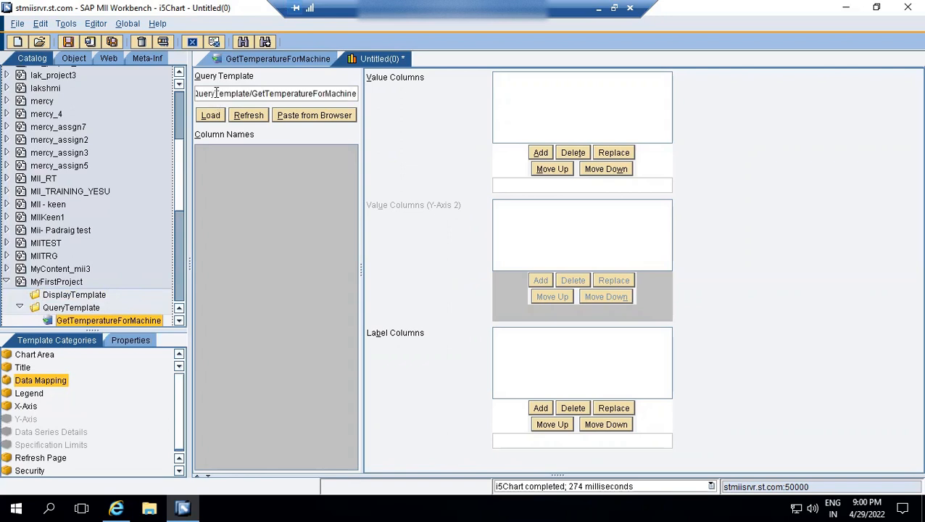
click(210, 116)
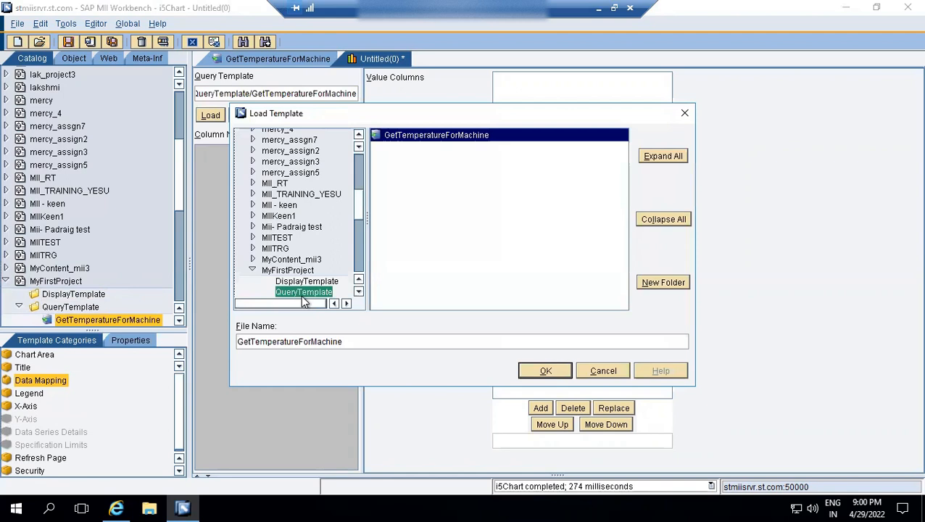
click(545, 371)
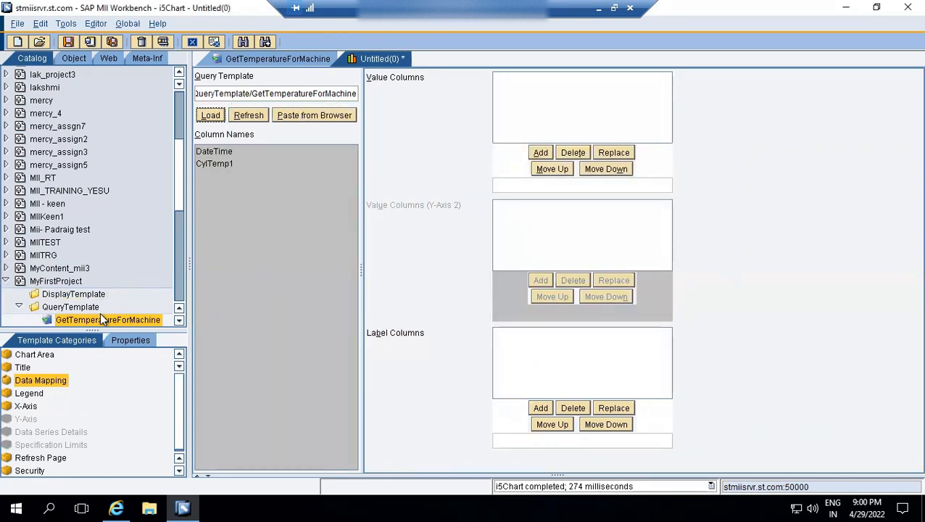
Refresh the column names from the assigned query template.
click(334, 114)
click(6, 373)
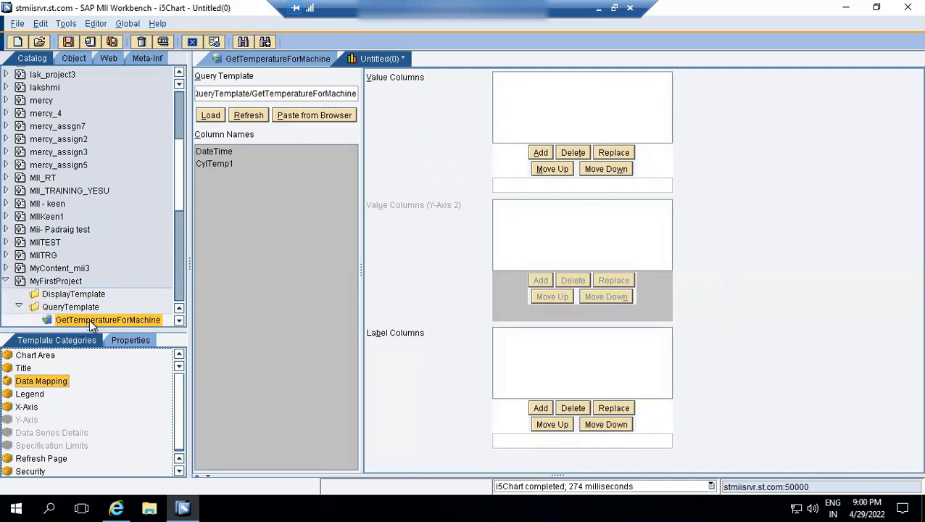
click(264, 95)
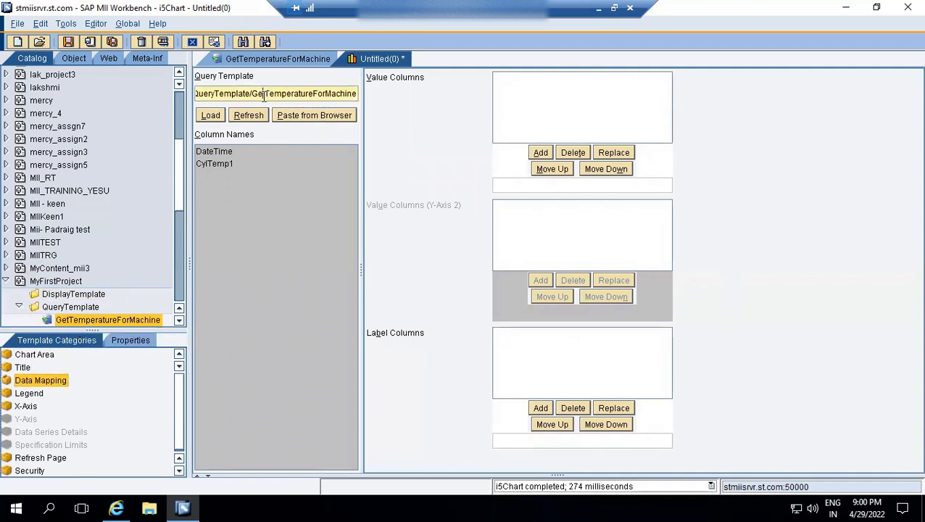
click(246, 114)
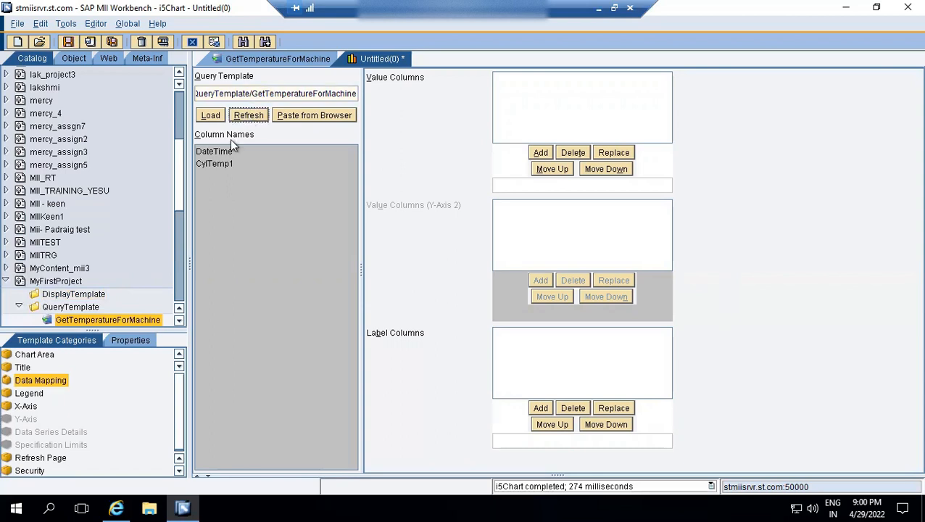
double_click(272, 98)
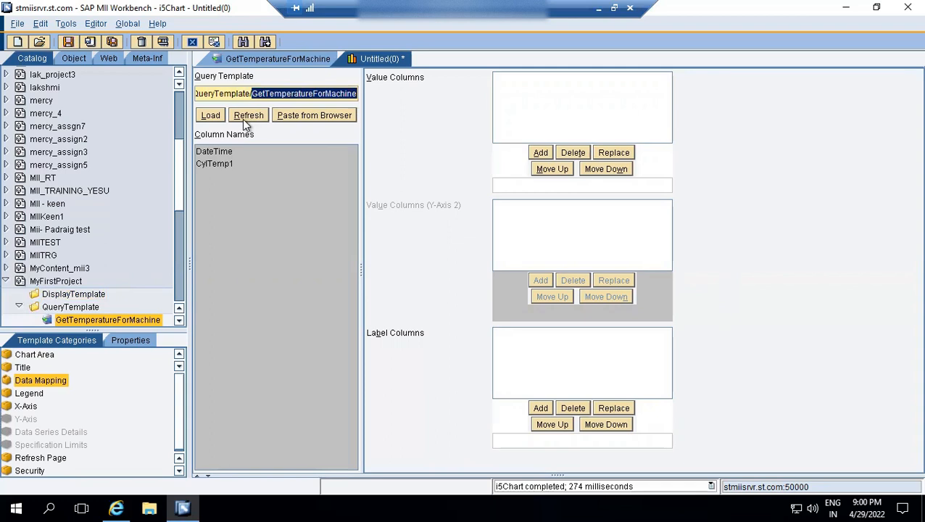
Map CylTemp1 as the chart's value column and DateTime as its label column.
click(215, 165)
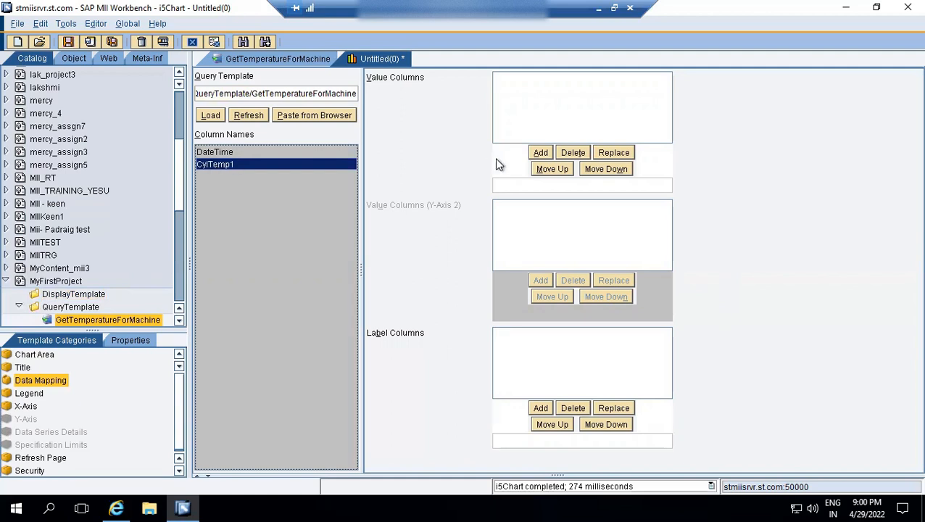
click(540, 152)
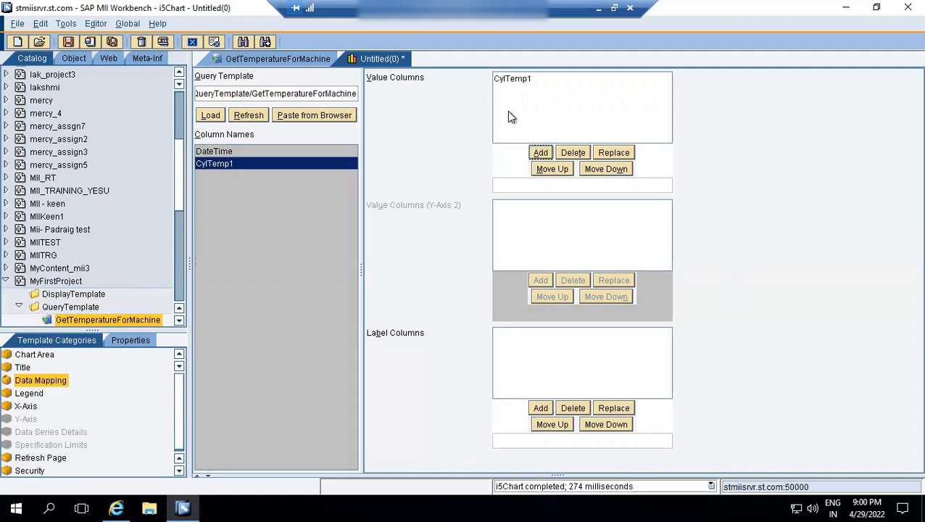
click(219, 153)
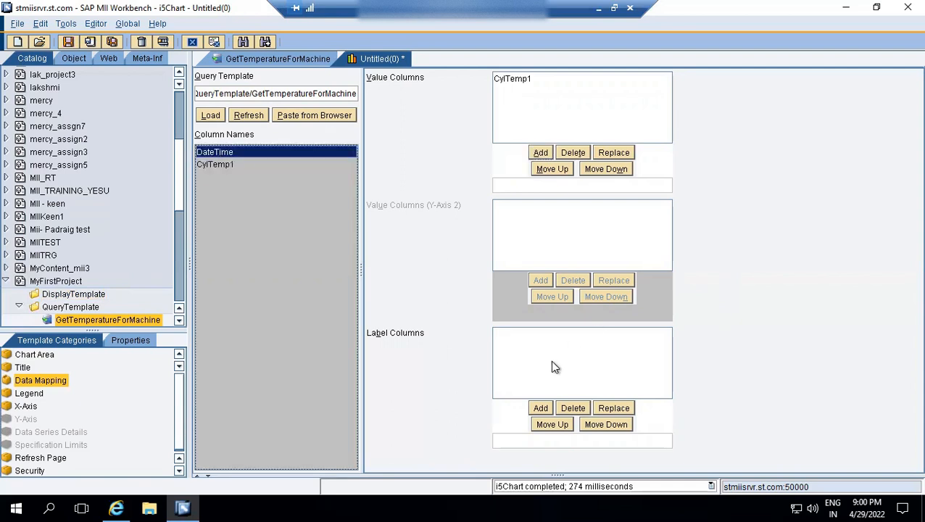
click(540, 408)
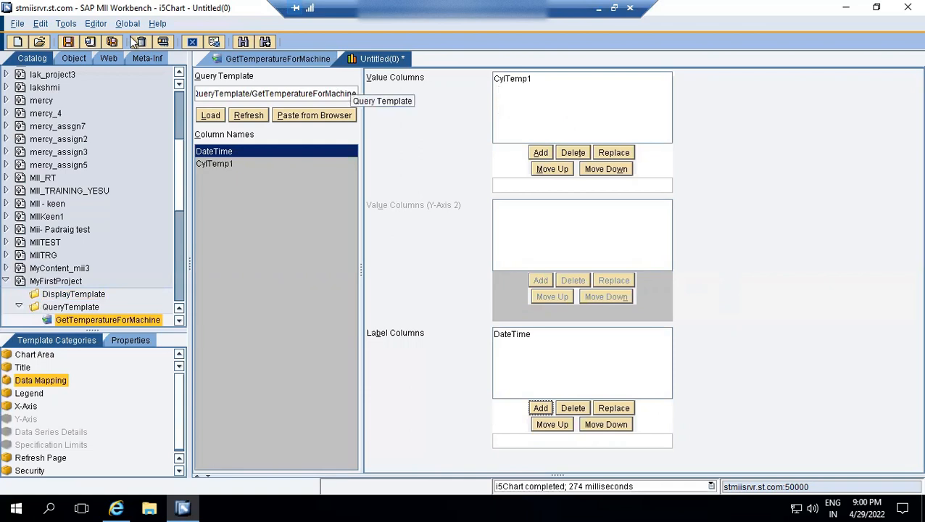
Review the legend and X-axis settings, and save the chart as RealTimeTemeratureDisplay in MyFirstProject/DisplayTemplate.
click(27, 394)
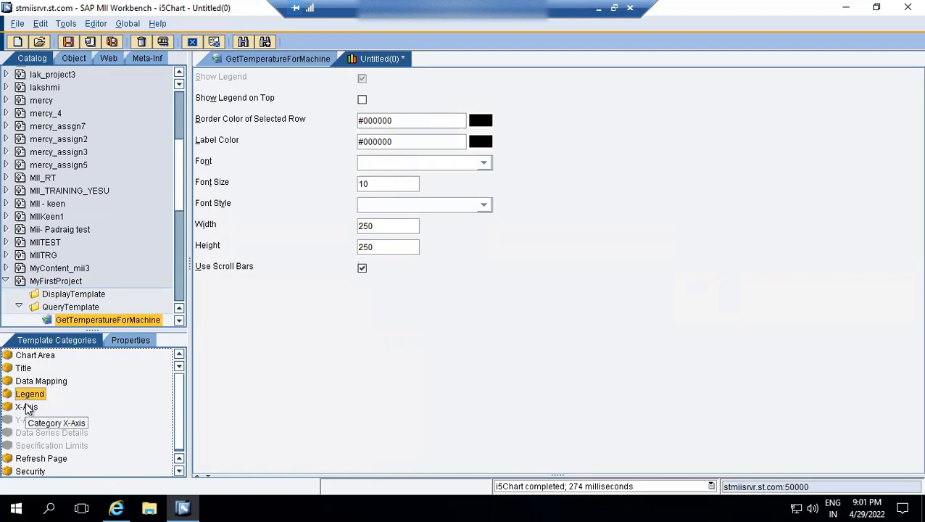
click(26, 407)
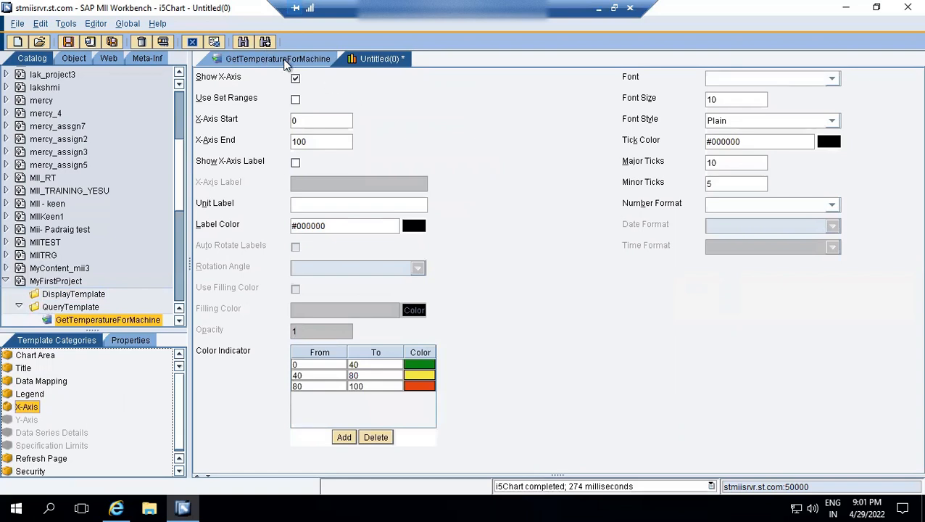
click(68, 41)
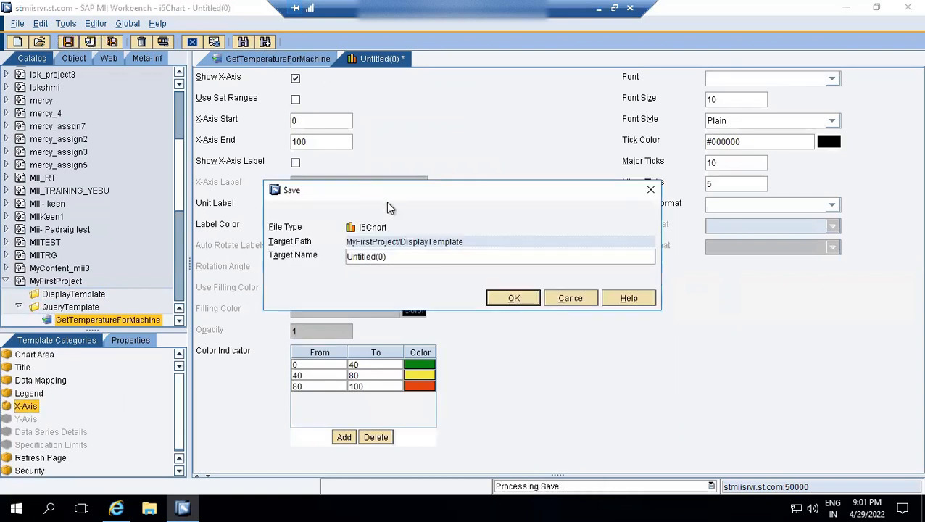
key(BackSpace)
key(BackSpace)
key(BackSpace)
key(BackSpace)
key(BackSpace)
key(BackSpace)
key(BackSpace)
key(BackSpace)
key(BackSpace)
key(BackSpace)
key(BackSpace)
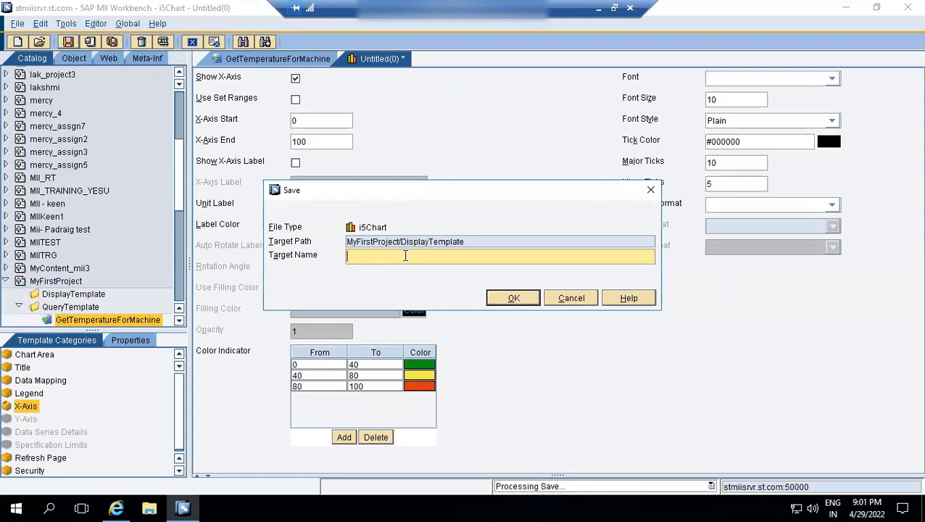
text(Real)
text(TimeTe)
text(mplat)
text(u)
text(re)
text(Display)
click(507, 298)
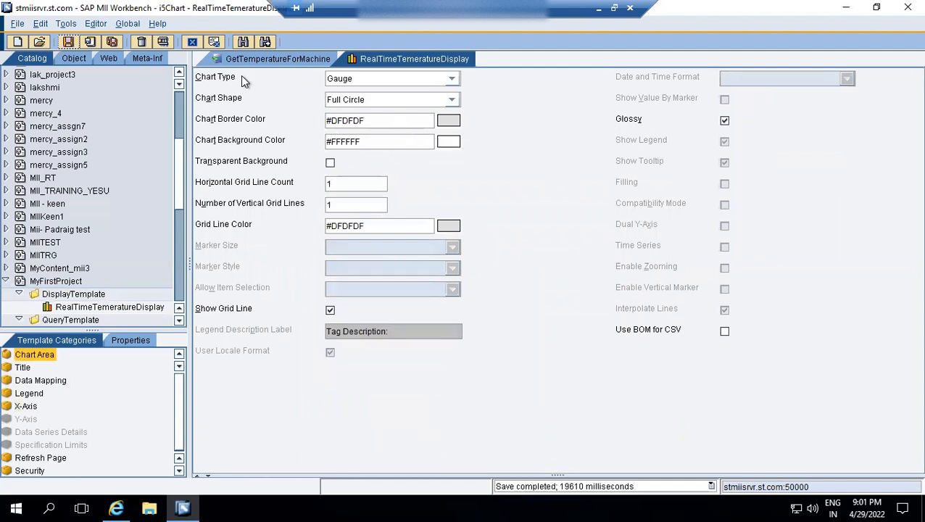
Test the chart by generating a 640 by 400 sample page, and log on to SAP NetWeaver with the saved user and password.
click(163, 40)
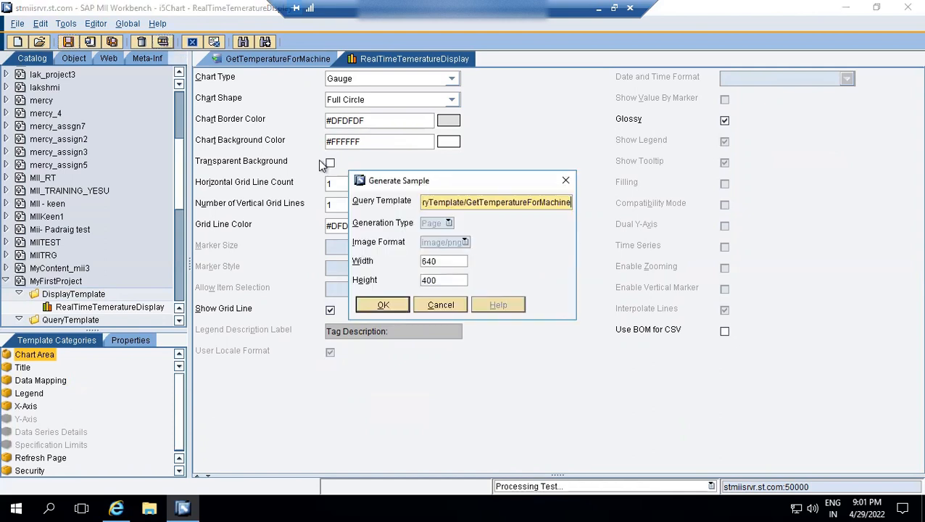
click(387, 304)
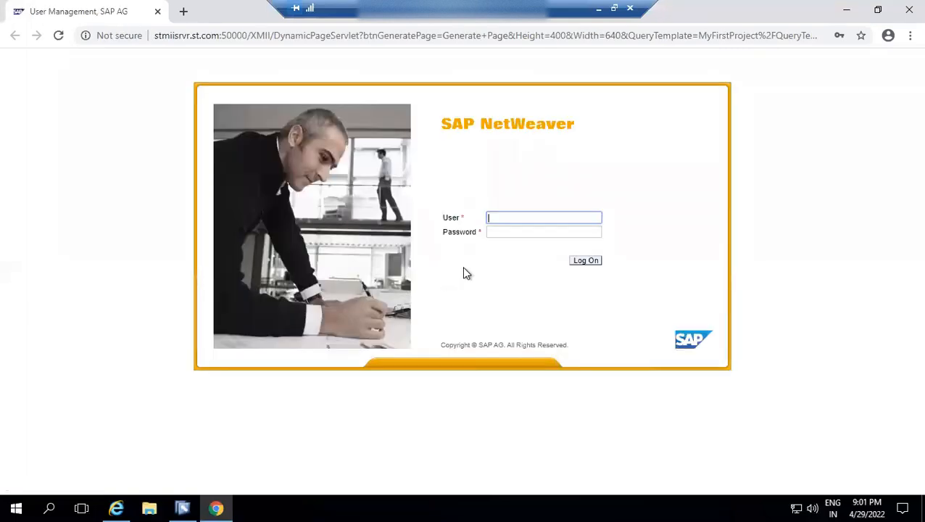
click(507, 218)
click(535, 244)
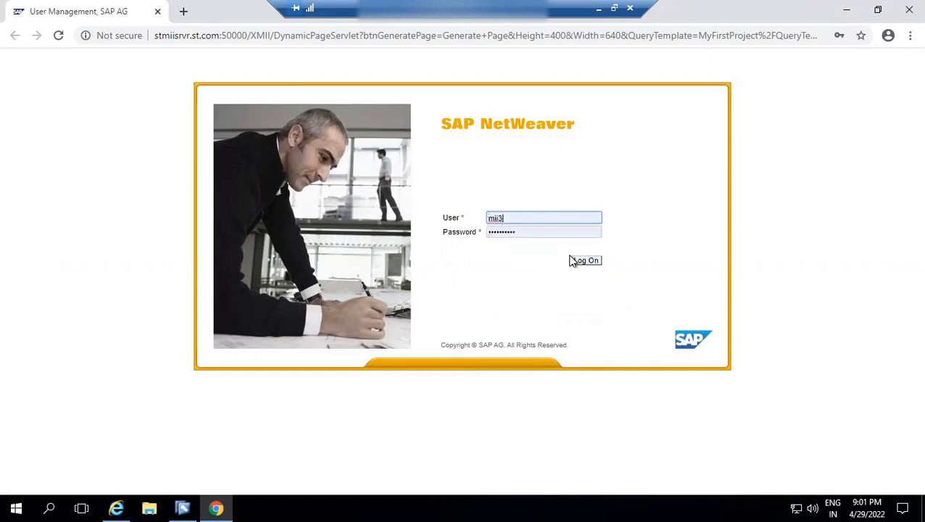
click(580, 262)
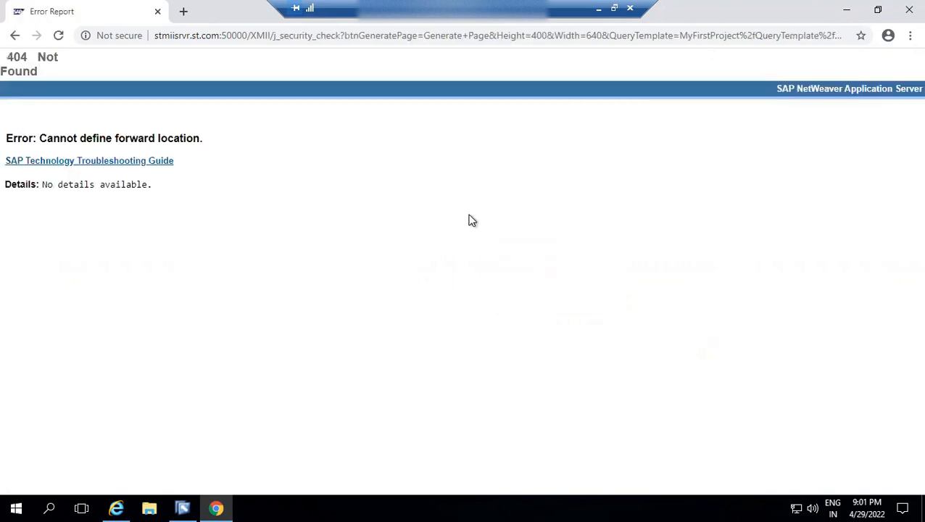
Try to open the sample page's address in a new Internet Explorer tab, and close the error pages in both browsers.
click(238, 39)
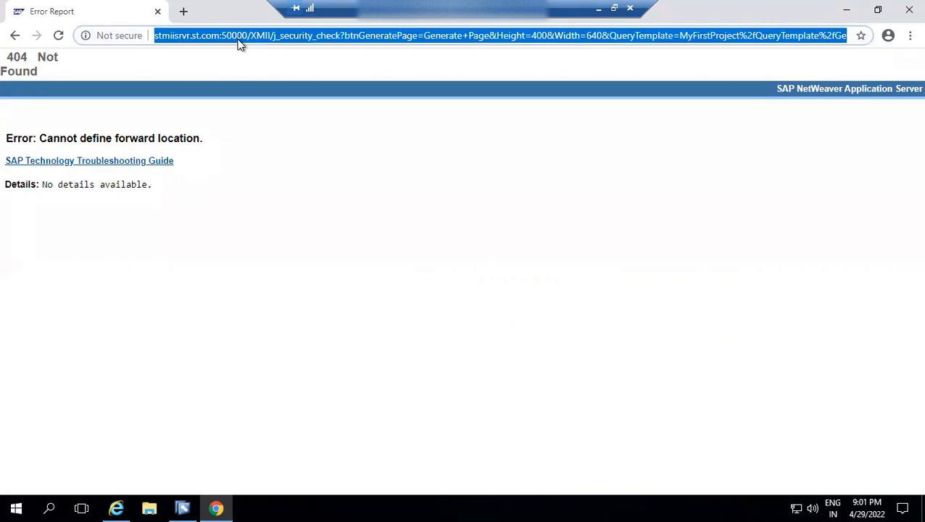
click(122, 505)
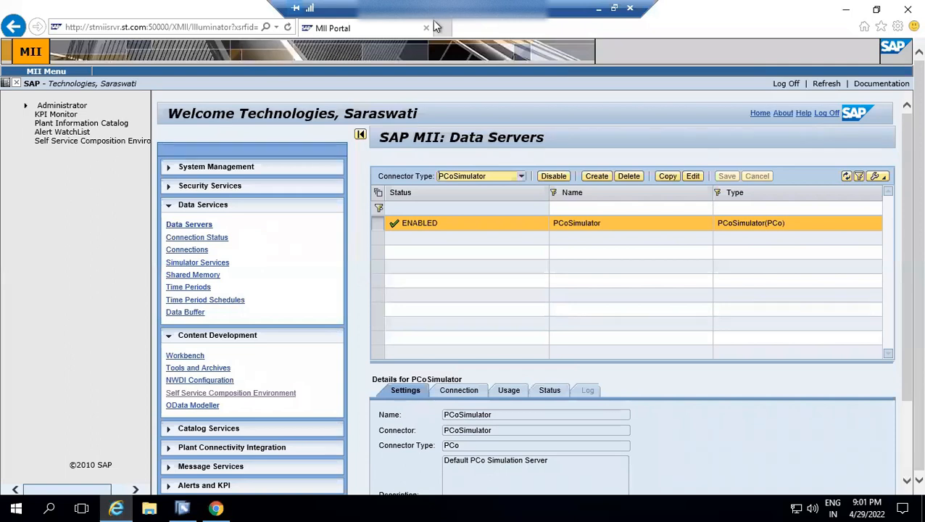
click(443, 27)
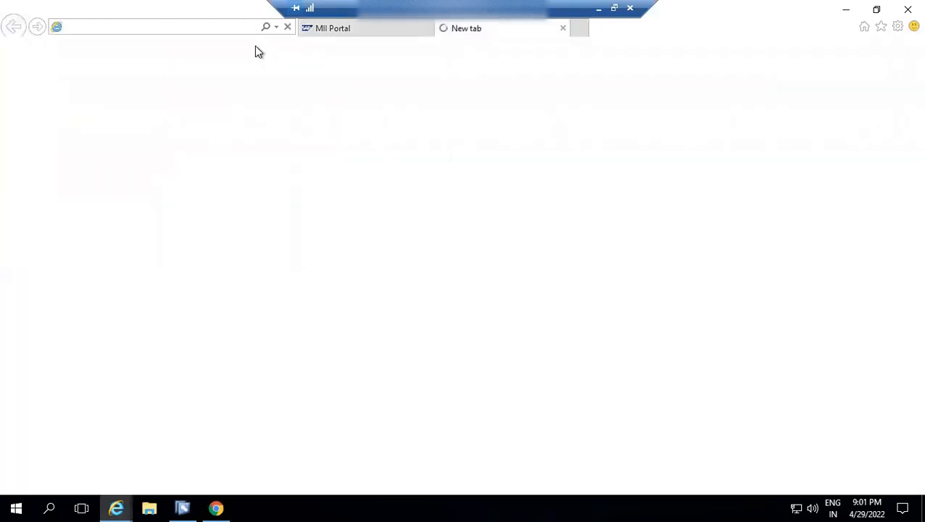
key(ctrl+v)
key(Return)
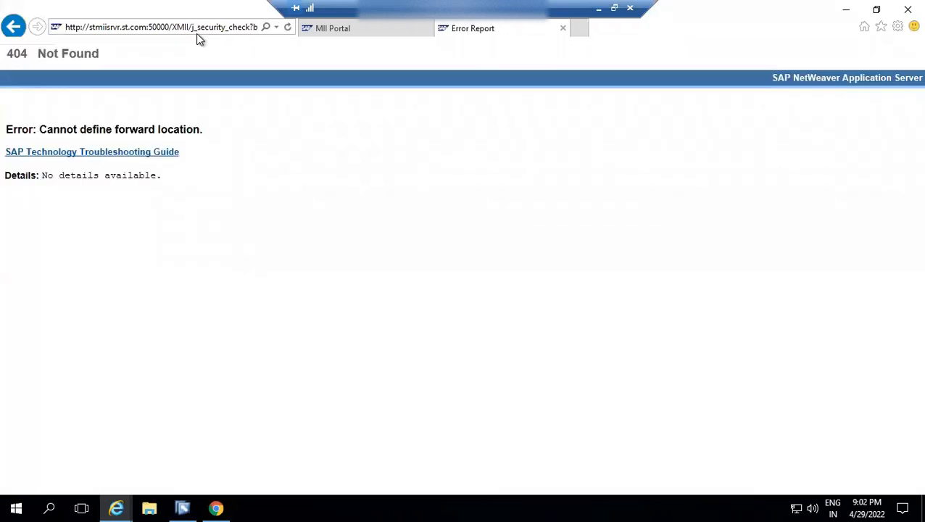
key(alt+Tab)
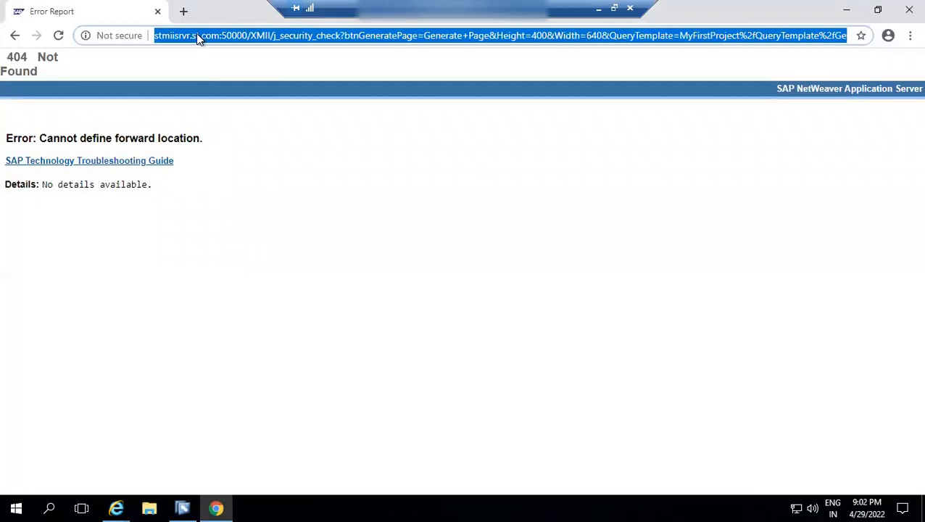
click(158, 11)
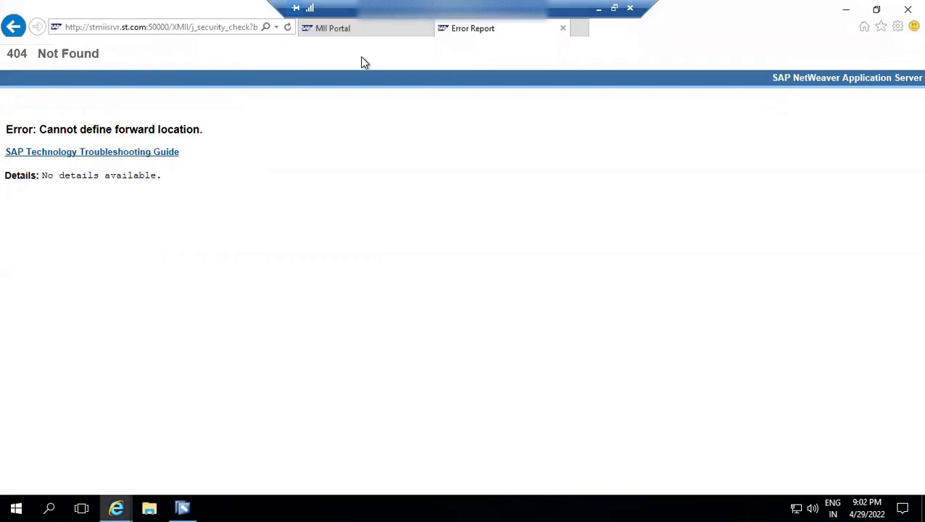
click(563, 29)
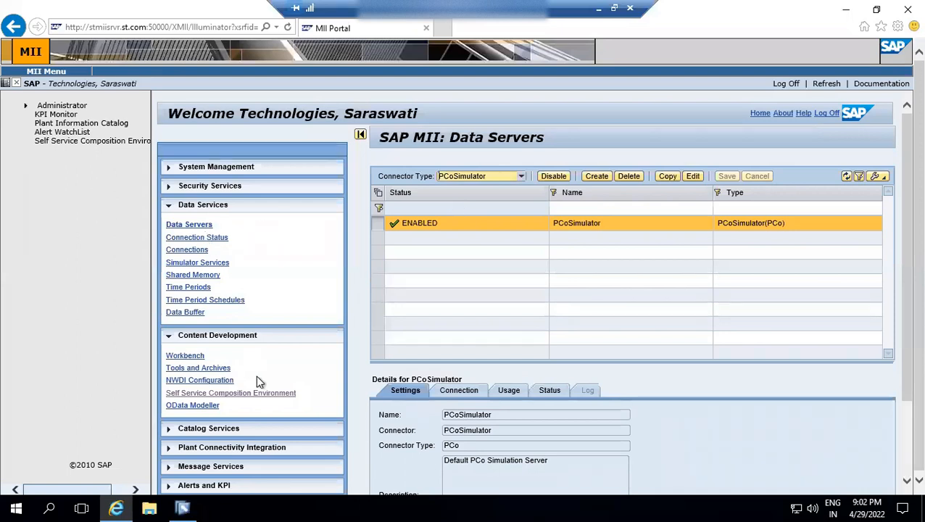
Switch to SAP MII Workbench and generate a 640 by 400 sample page of the chart with the GetTemperatureForMachine query.
click(183, 507)
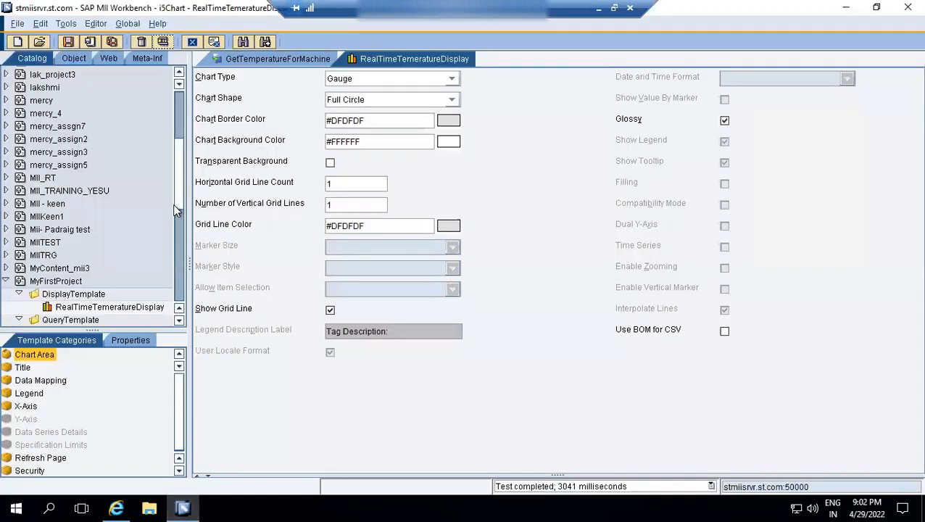
click(163, 41)
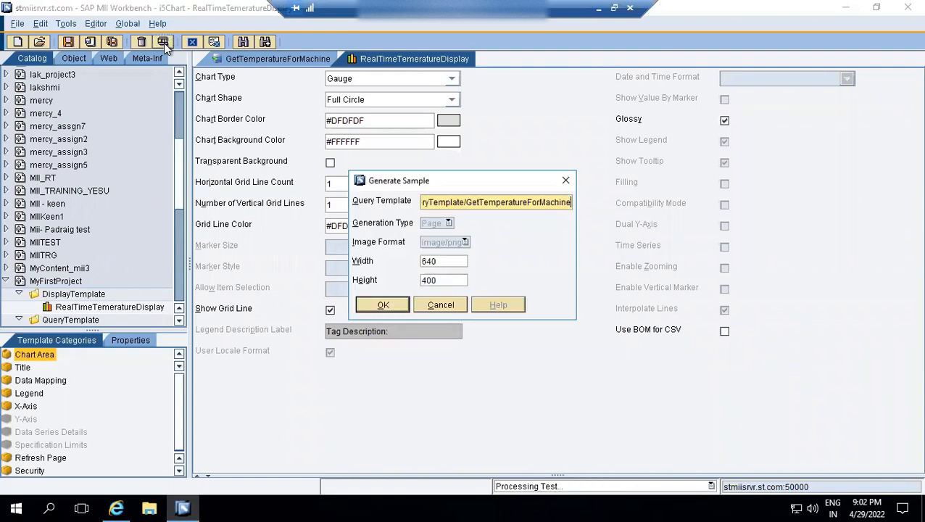
click(377, 304)
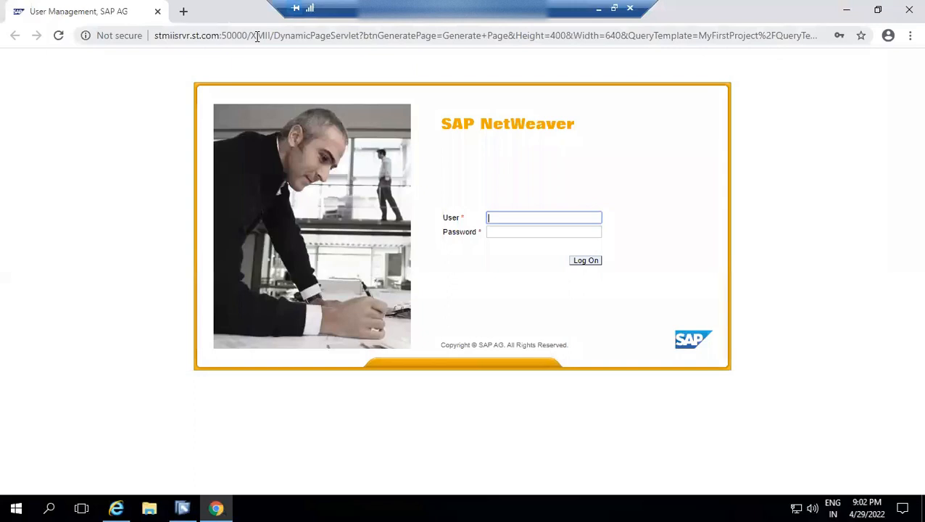
Open the generated sample page's address in a new Internet Explorer tab.
click(256, 36)
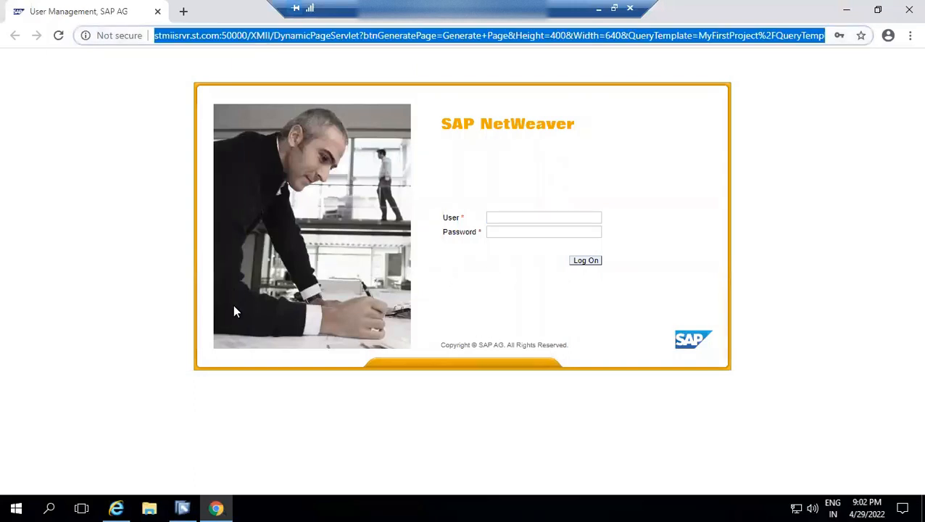
click(118, 507)
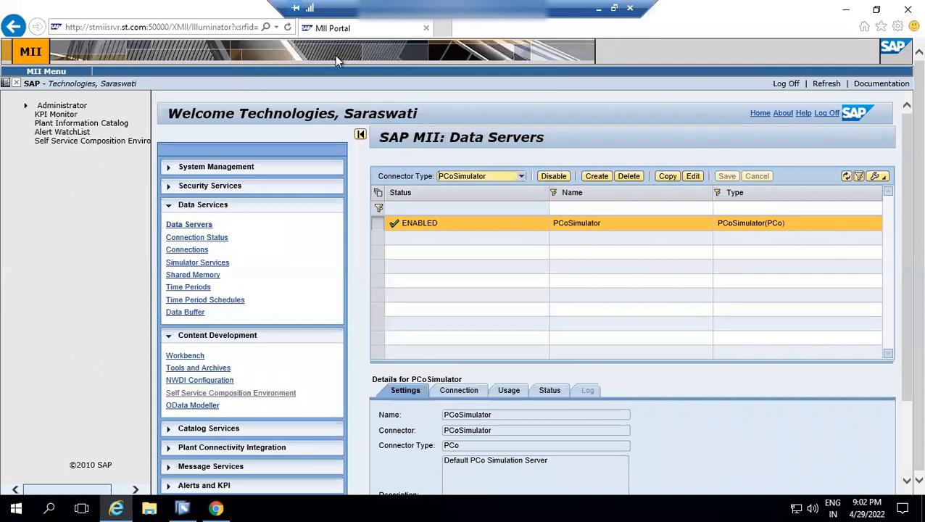
click(441, 30)
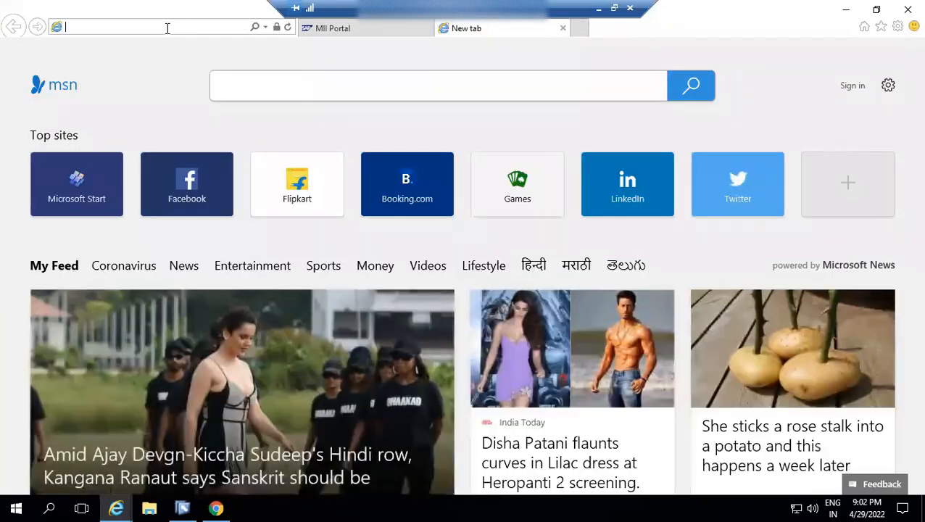
key(ctrl+v)
key(Return)
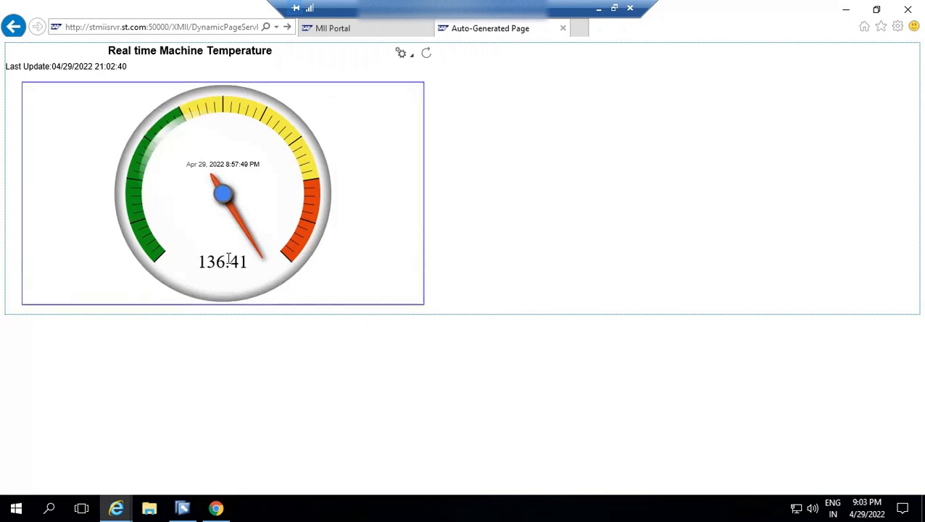
Turn on automatic refresh for the temperature gauge and set its refresh rate to 2.
click(413, 56)
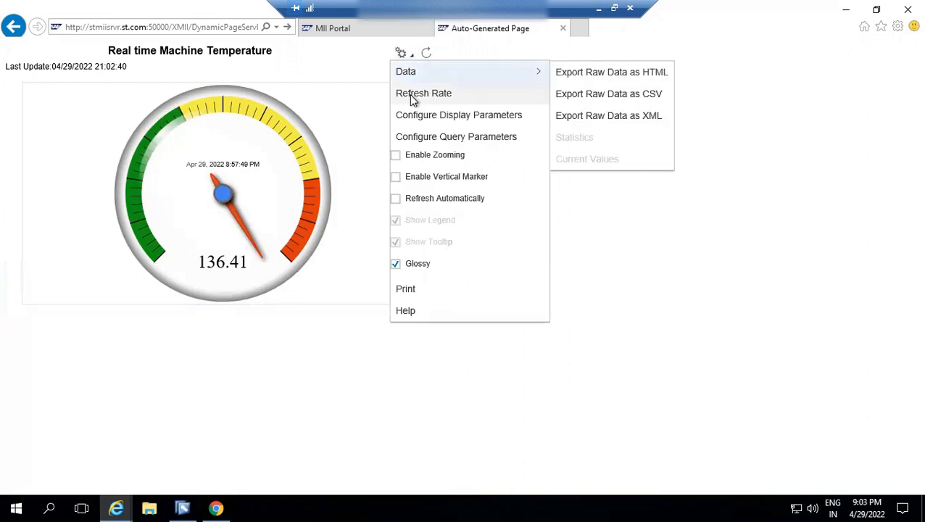
click(396, 199)
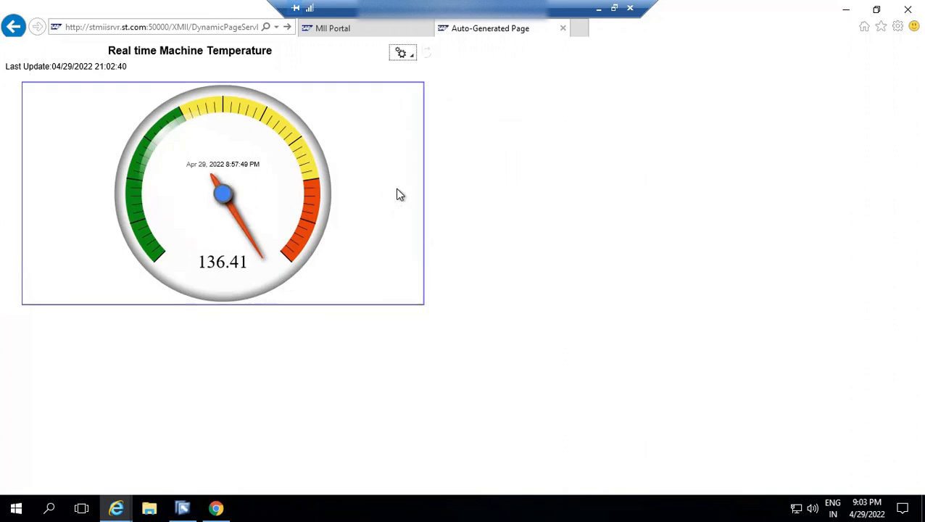
click(412, 57)
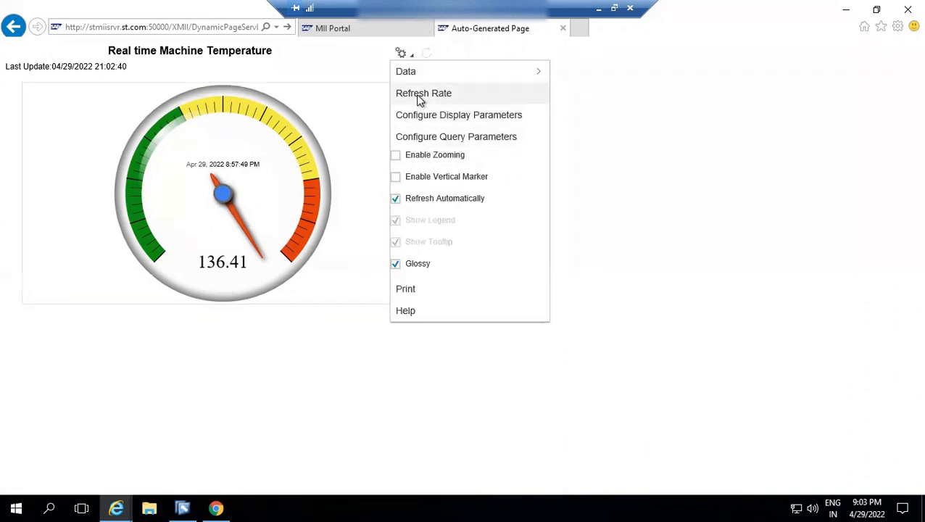
click(419, 94)
click(484, 264)
click(484, 264)
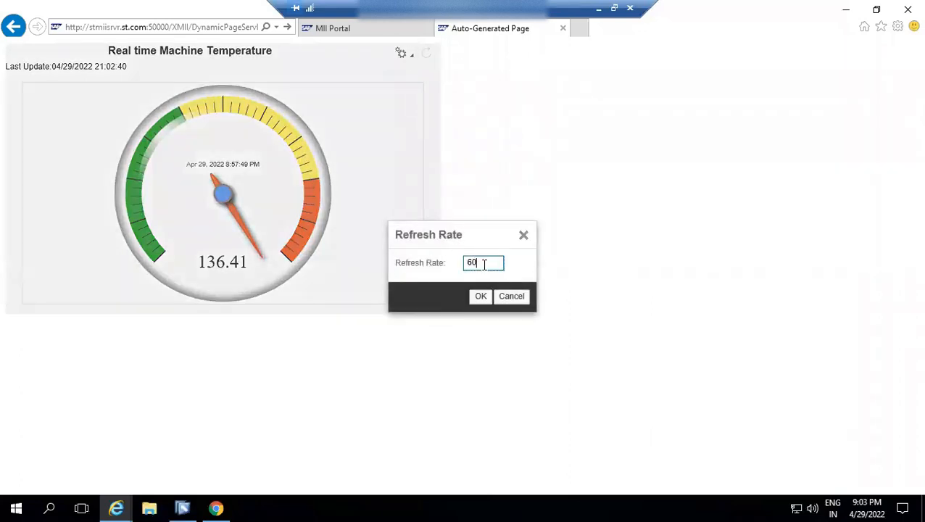
key(BackSpace)
key(BackSpace)
text(2)
click(480, 297)
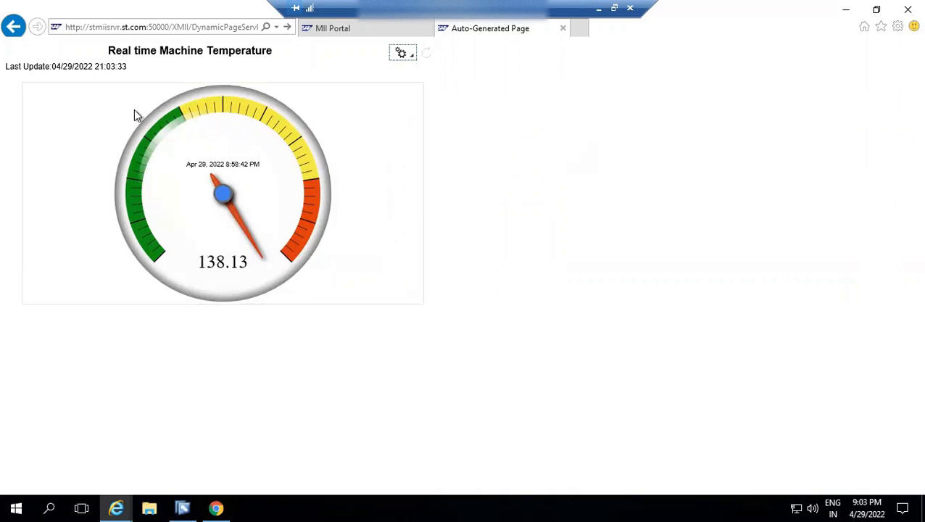
Reload the gauge page, set the refresh rate to 2 and enable Refresh Automatically.
click(94, 29)
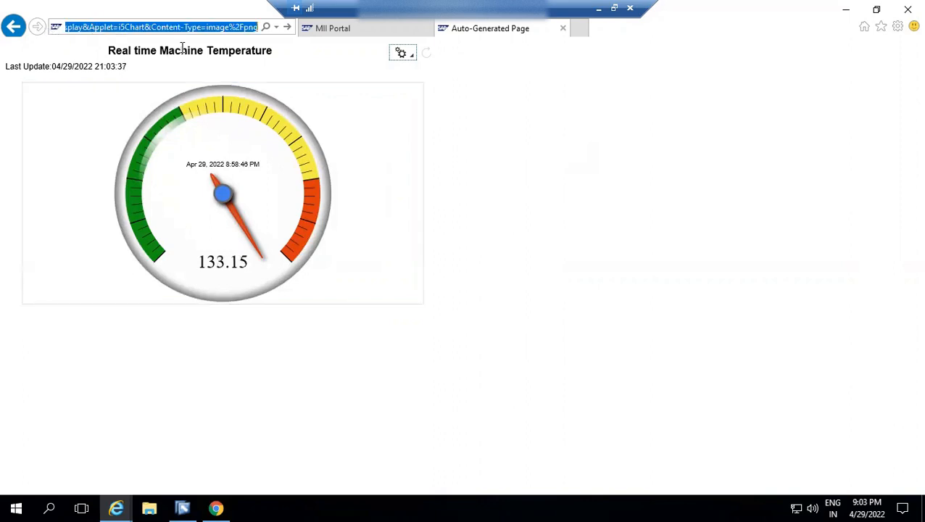
key(Return)
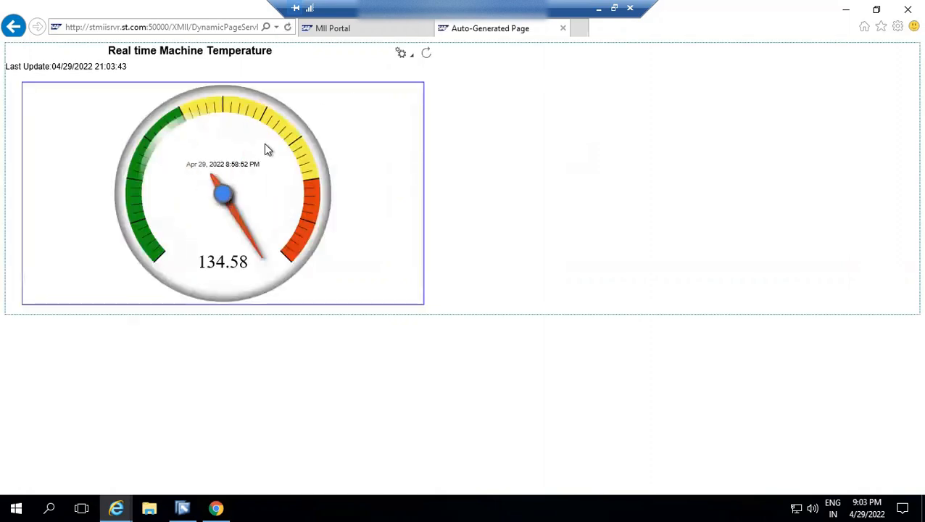
click(414, 61)
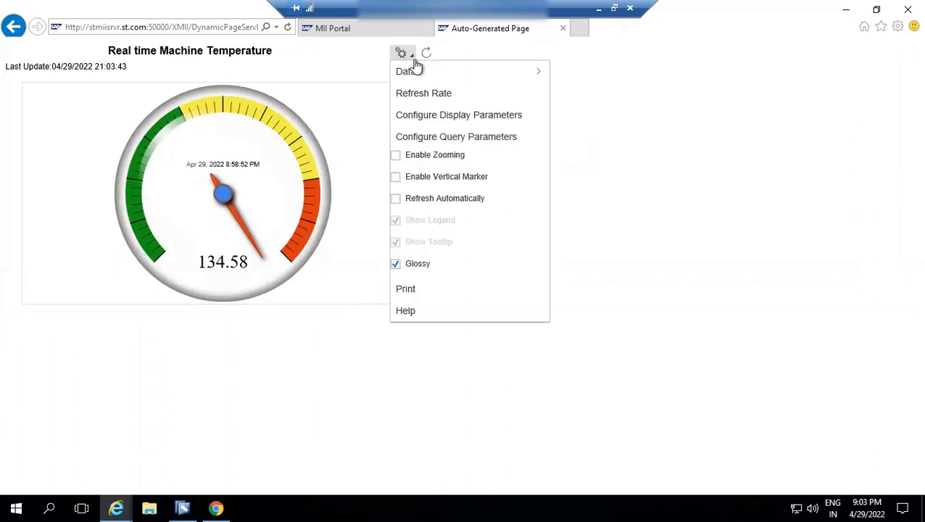
click(409, 97)
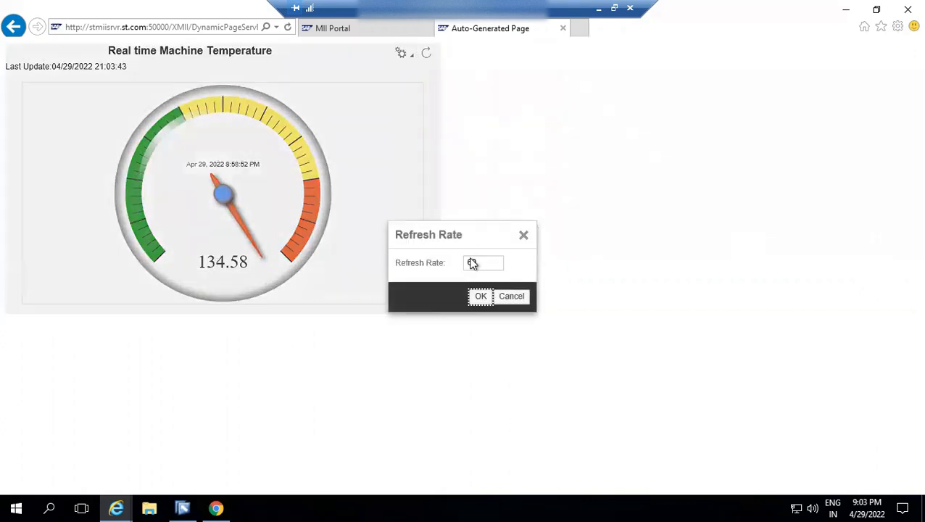
double_click(483, 263)
key(BackSpace)
text(2)
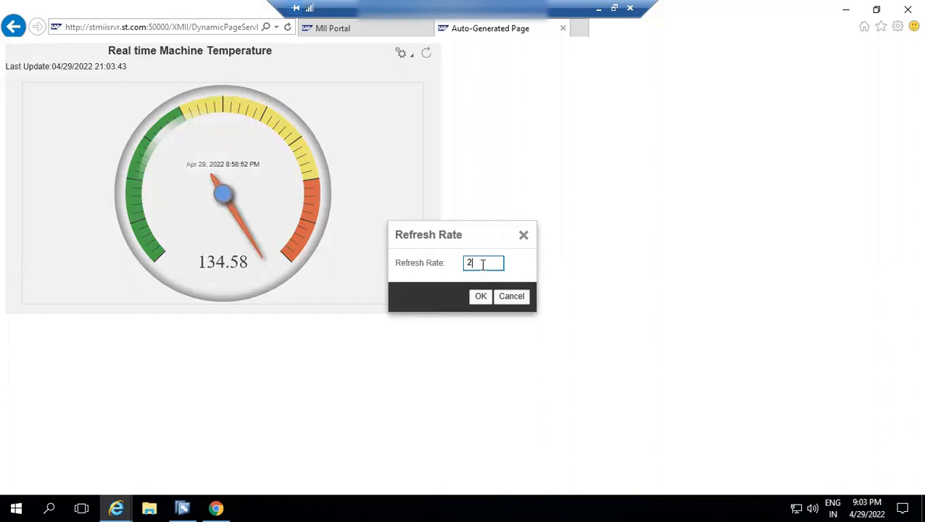
click(481, 298)
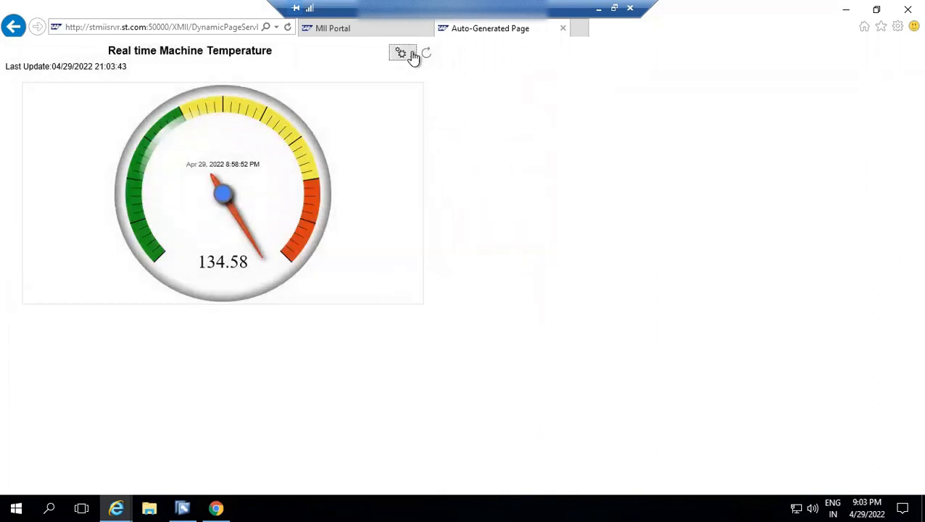
click(411, 56)
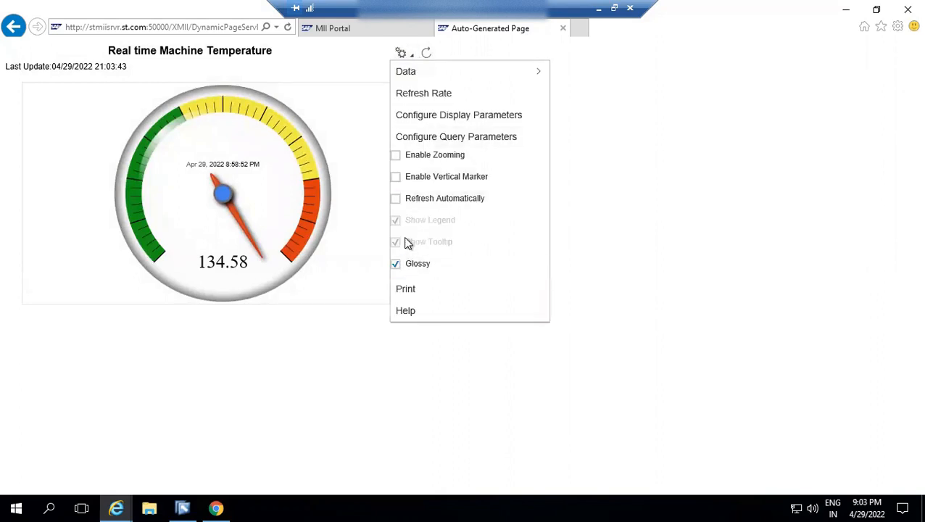
click(396, 200)
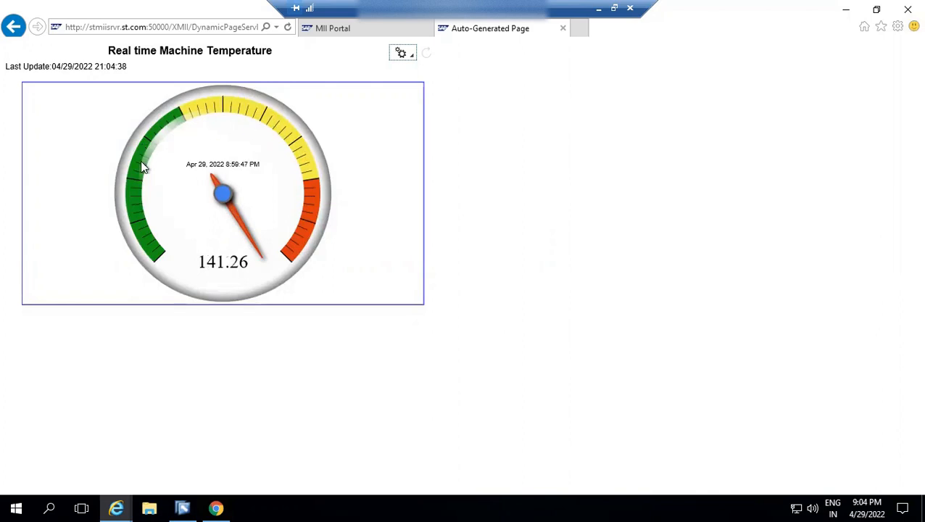
Switch to SAP MII Workbench and examine the chart's X-Axis settings, including the axis range and color indicator bands.
click(182, 508)
click(42, 429)
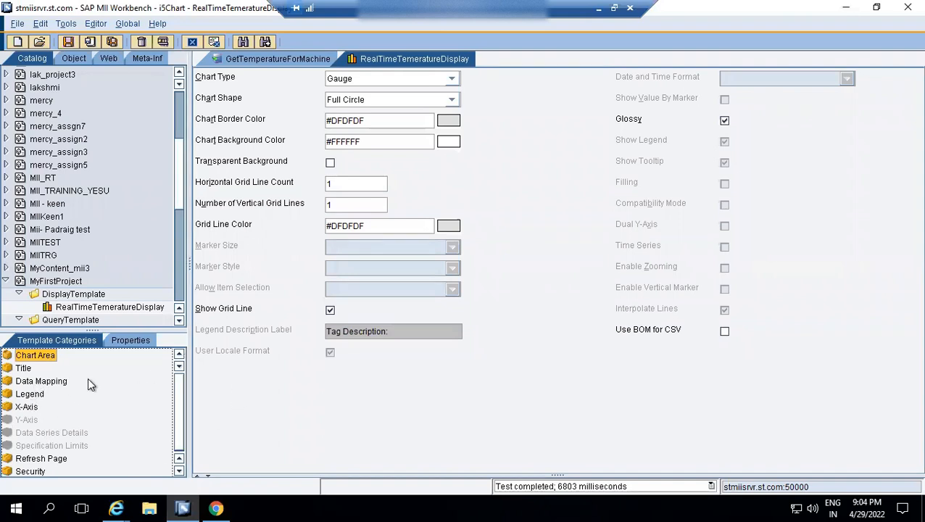
click(178, 470)
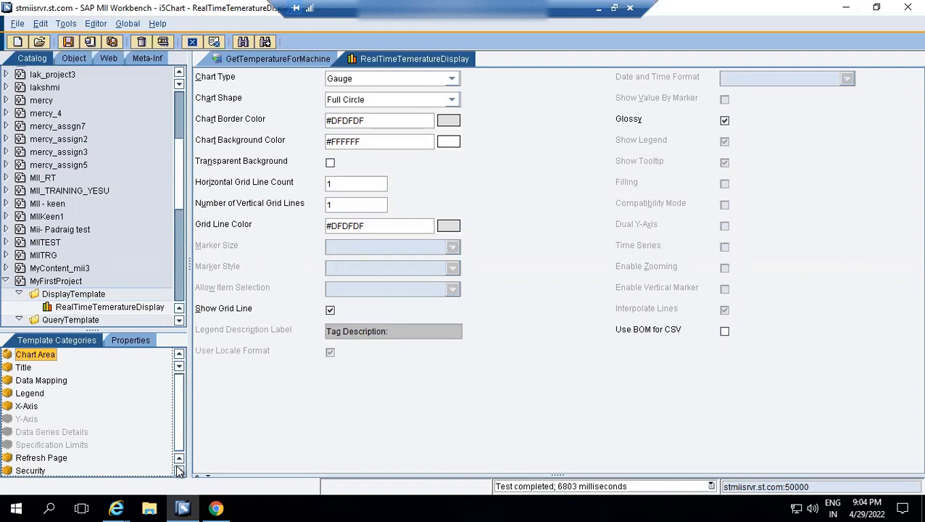
click(33, 382)
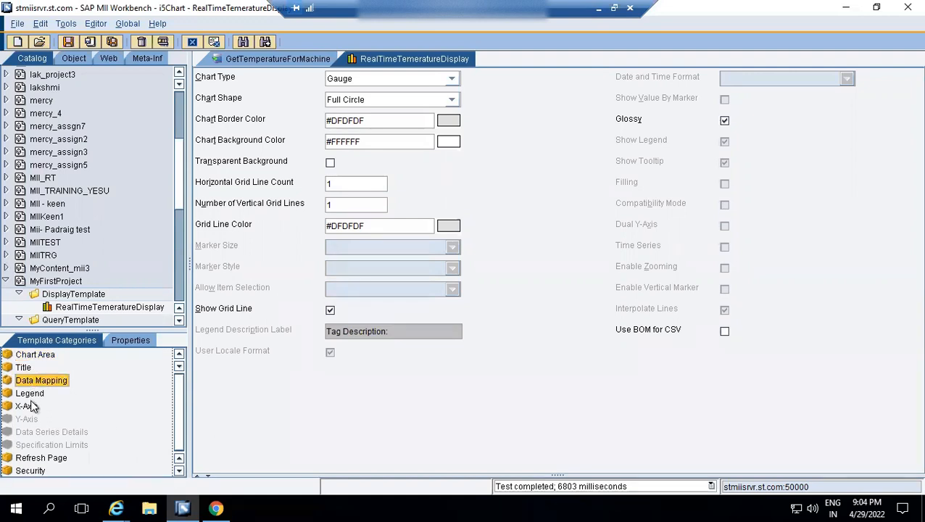
click(30, 407)
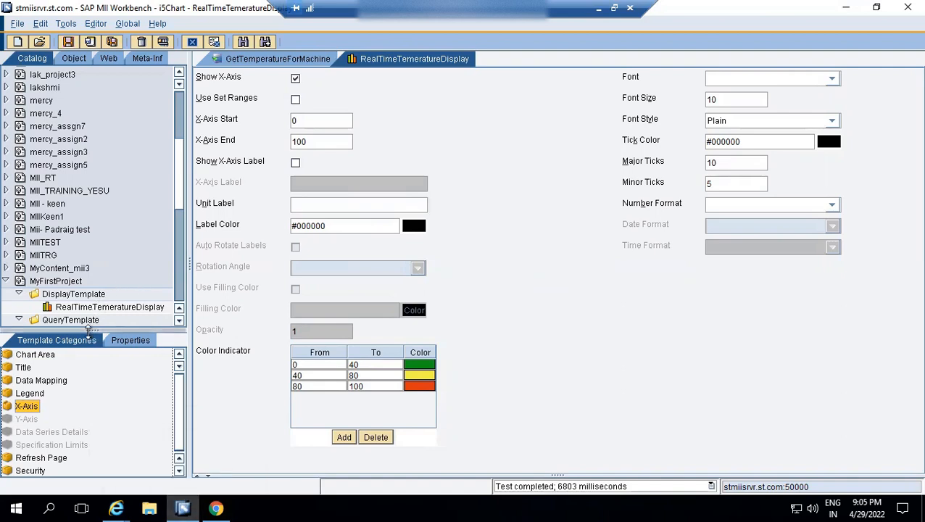
Enlarge the catalog tree area and create a new transaction in MyFirstProject's Transactions folder.
drag(88, 329, 89, 396)
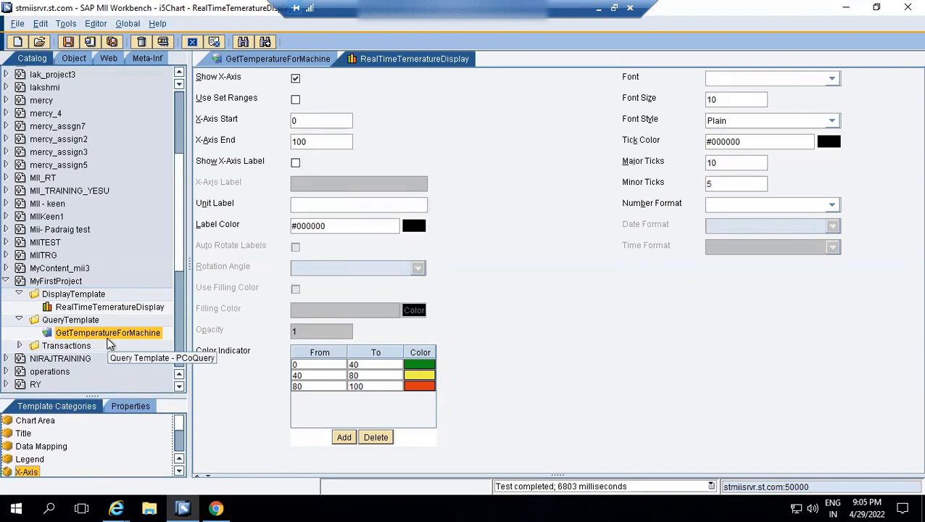
click(63, 346)
right_click(62, 347)
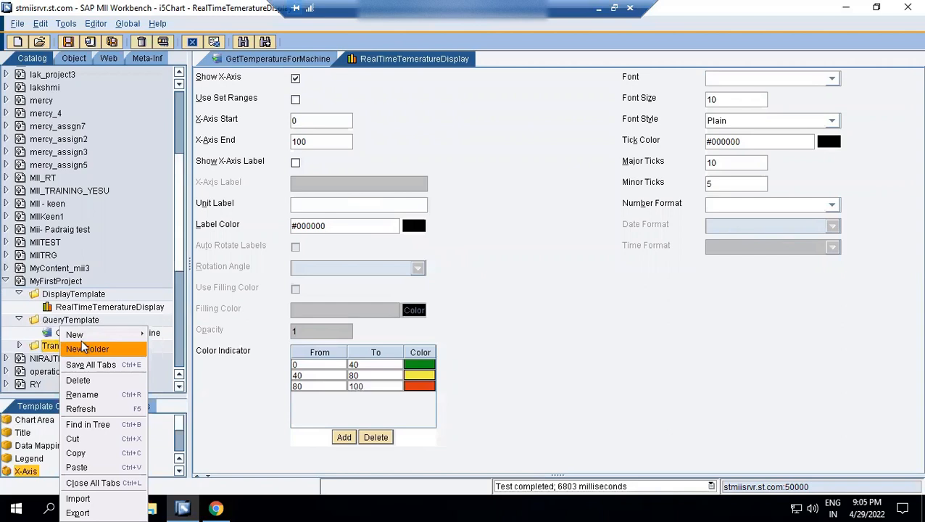
mouse_move(88, 332)
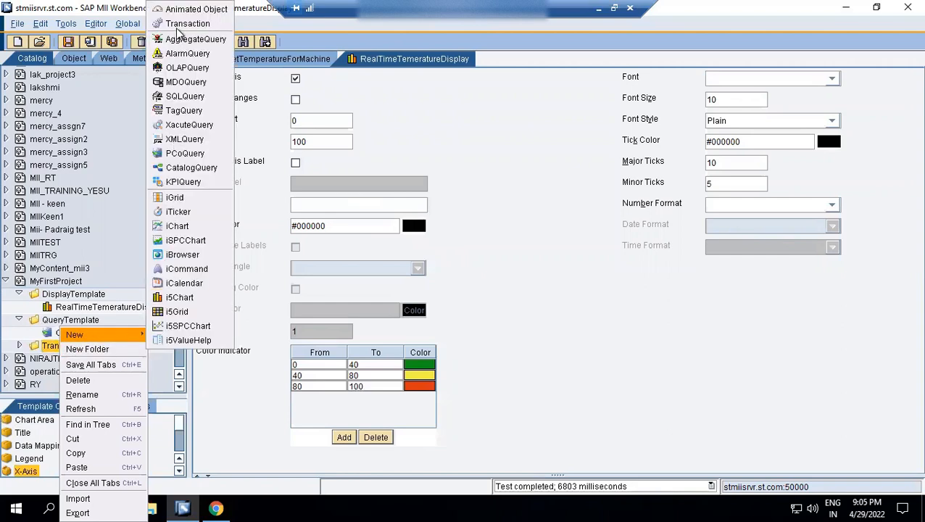
click(183, 24)
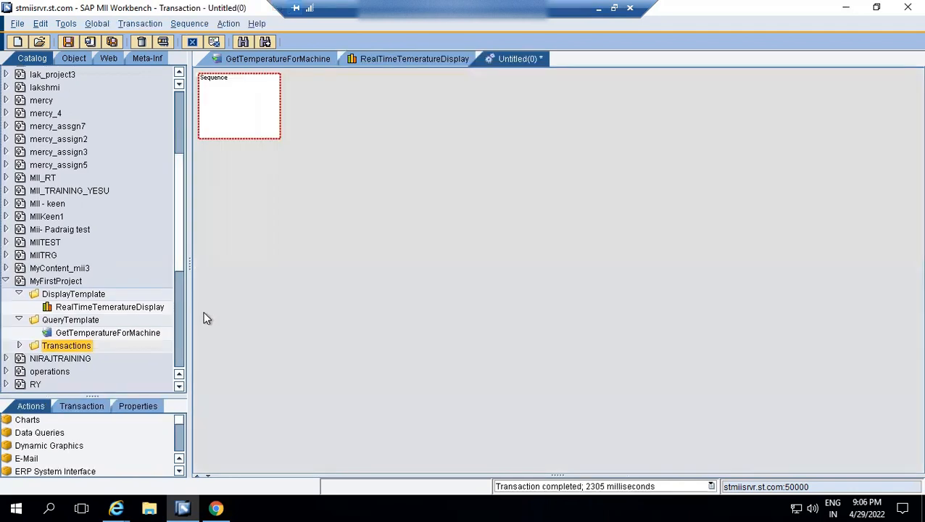
Place the GetTemperatureForMachine query in the transaction's first sequence and add a new sequence below it.
drag(92, 332, 250, 116)
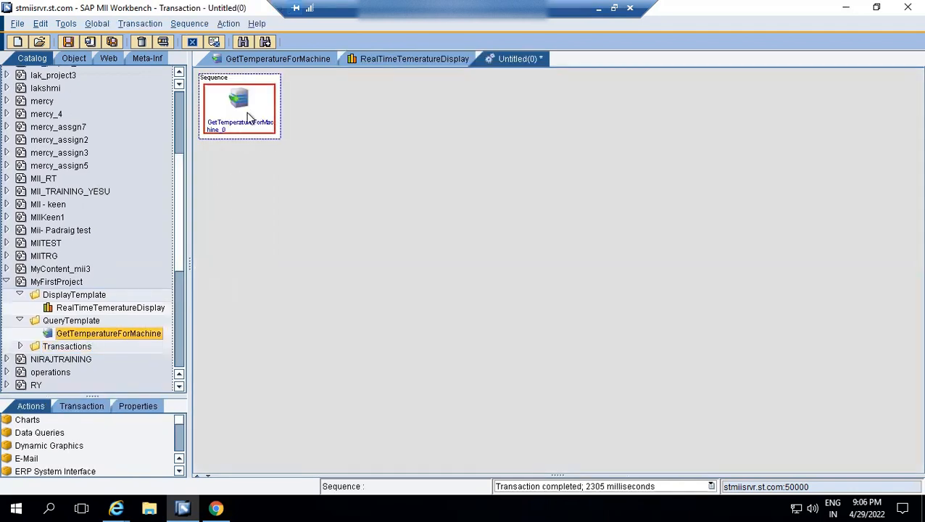
right_click(236, 113)
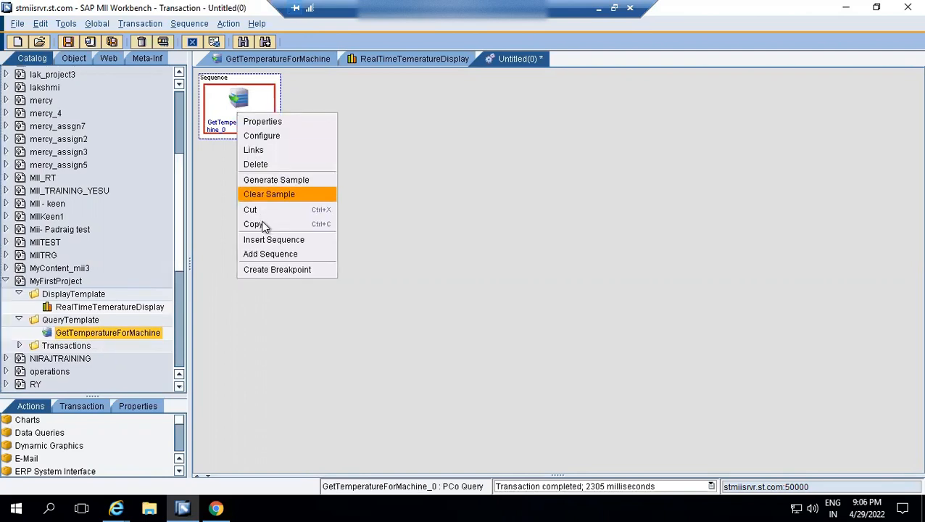
click(263, 252)
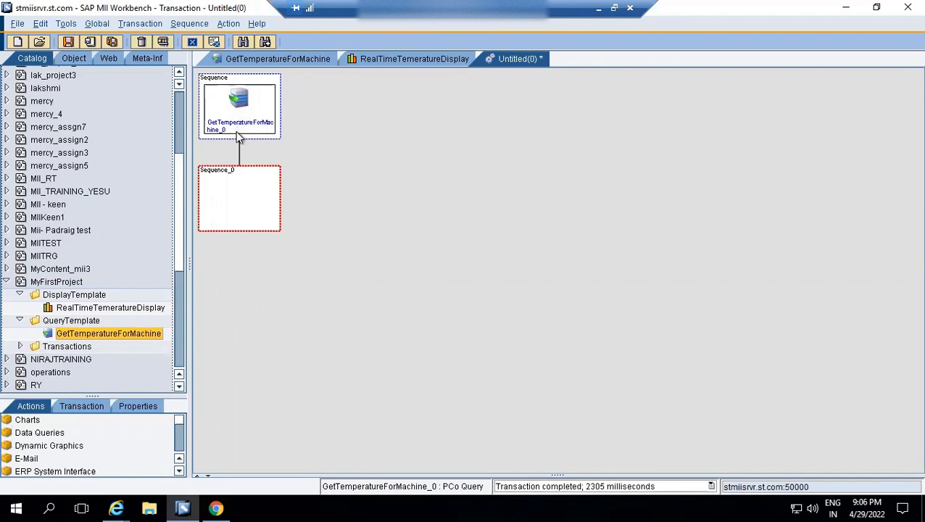
Enlarge the action list area and place a Tracer logging action in the new empty sequence.
click(231, 174)
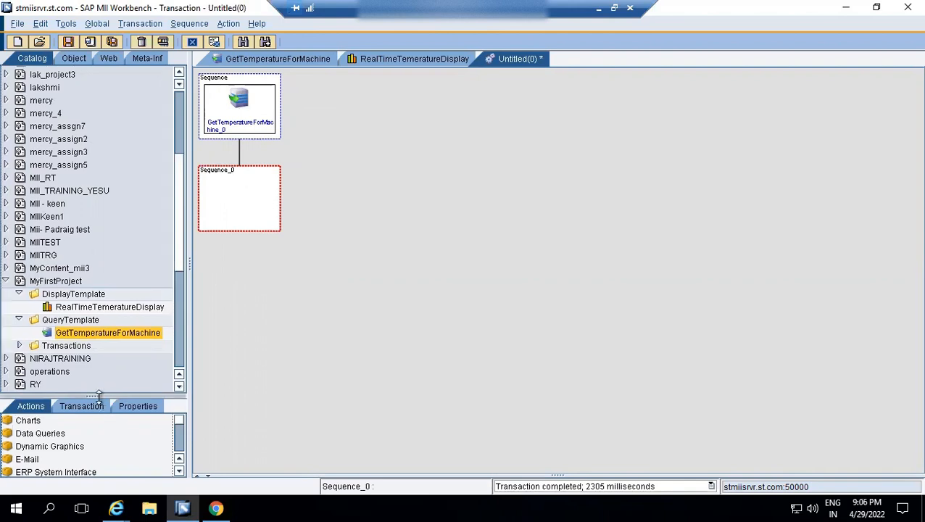
drag(98, 396, 98, 331)
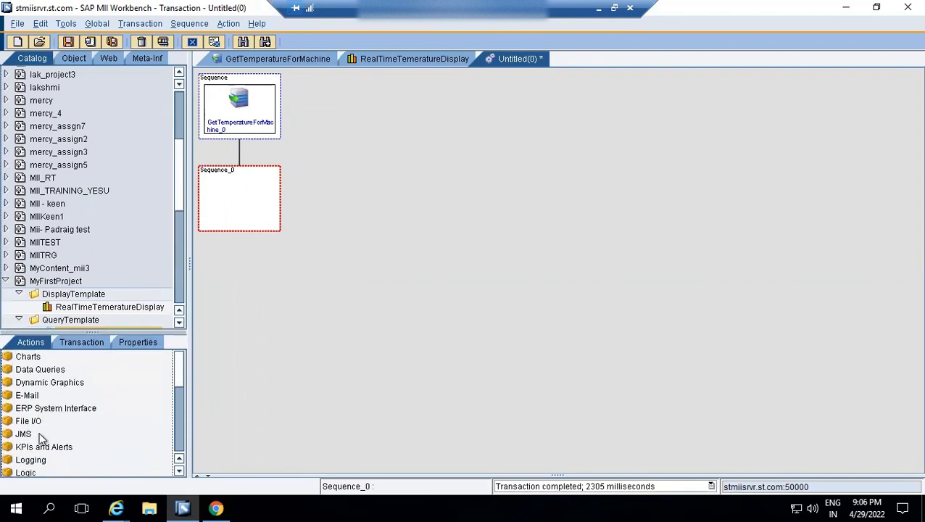
click(33, 461)
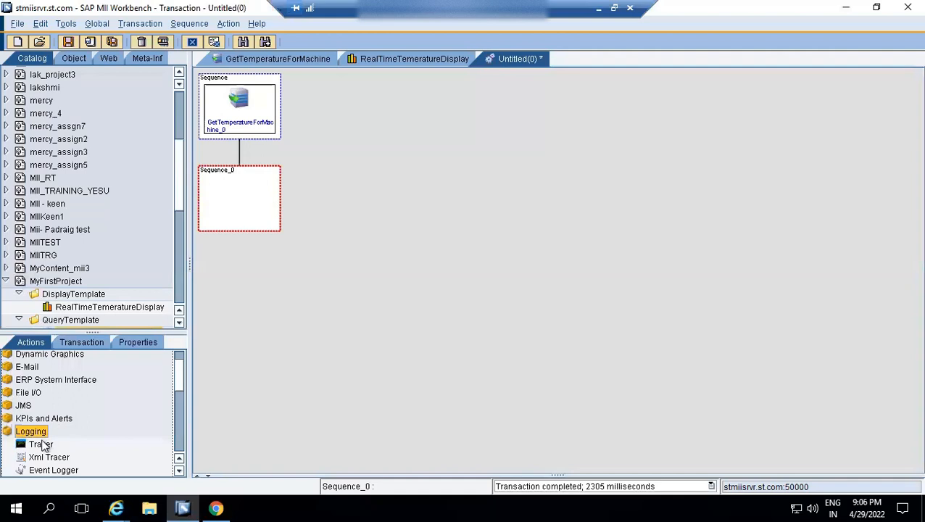
drag(41, 447, 233, 200)
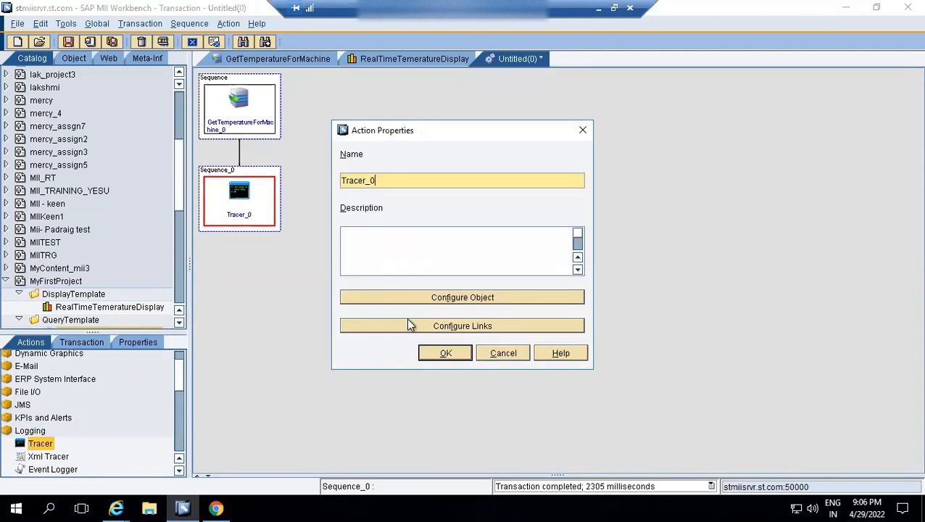
Link the Results output of the GetTemperatureForMachine_0 action to the Tracer's Message property and apply the action properties.
click(406, 319)
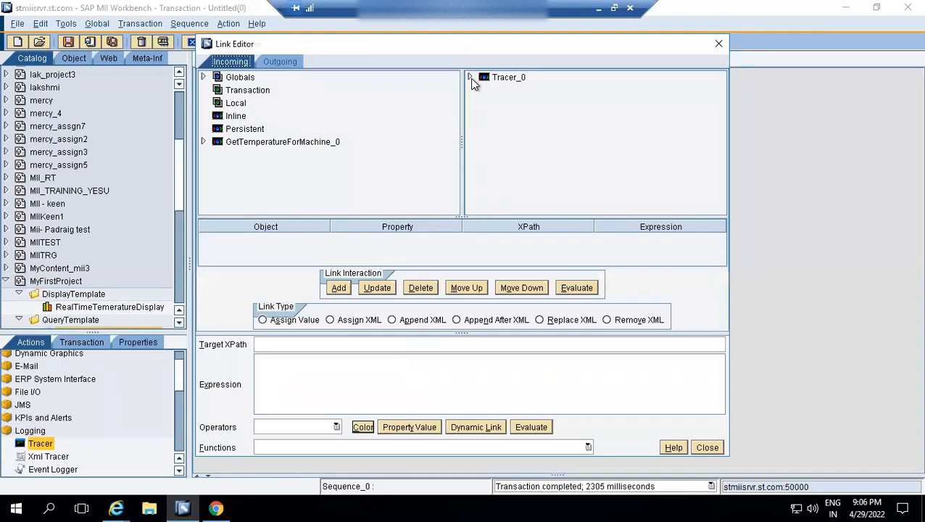
click(469, 77)
click(520, 91)
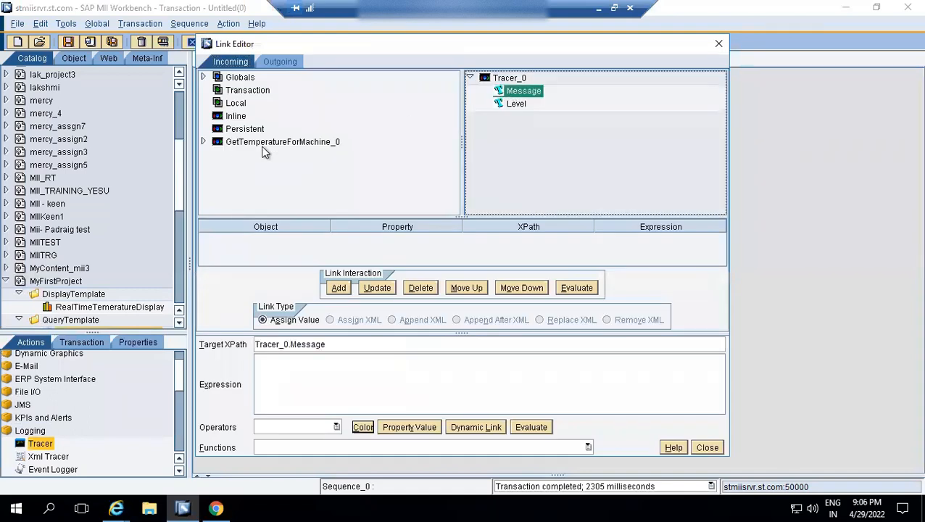
click(204, 142)
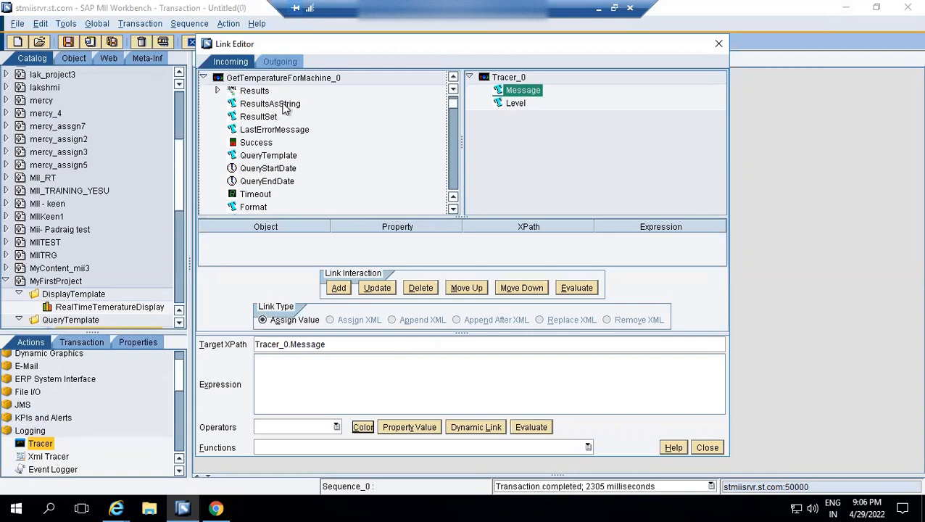
drag(257, 92, 520, 100)
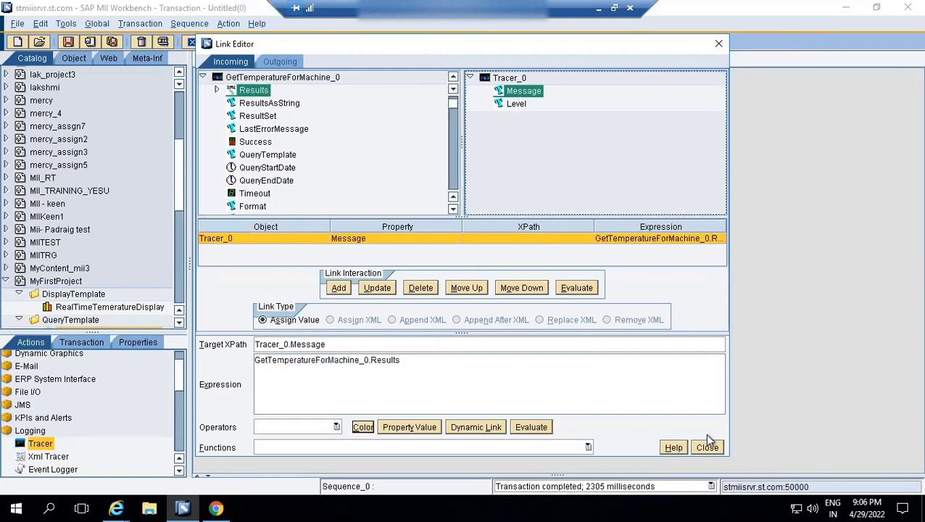
click(708, 448)
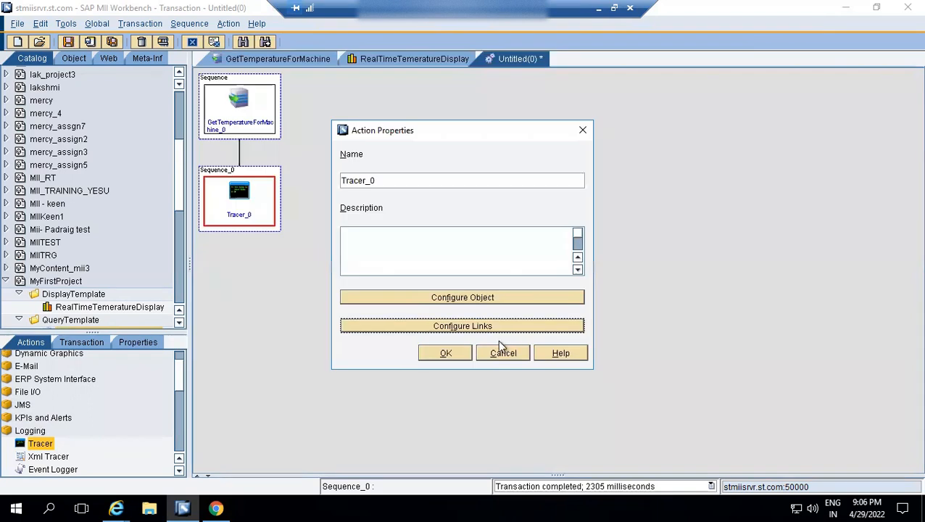
click(444, 353)
Test the transaction in Execute mode with the log level INFO.
click(163, 42)
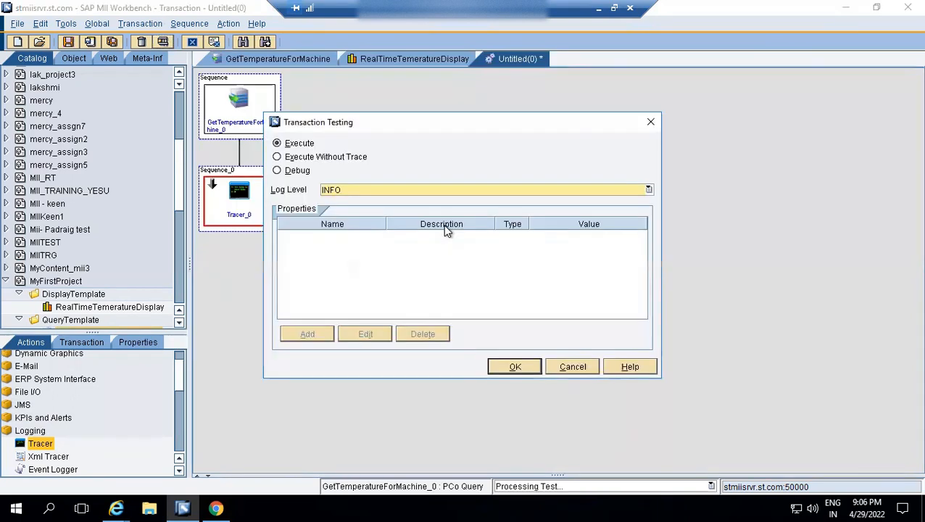
click(508, 365)
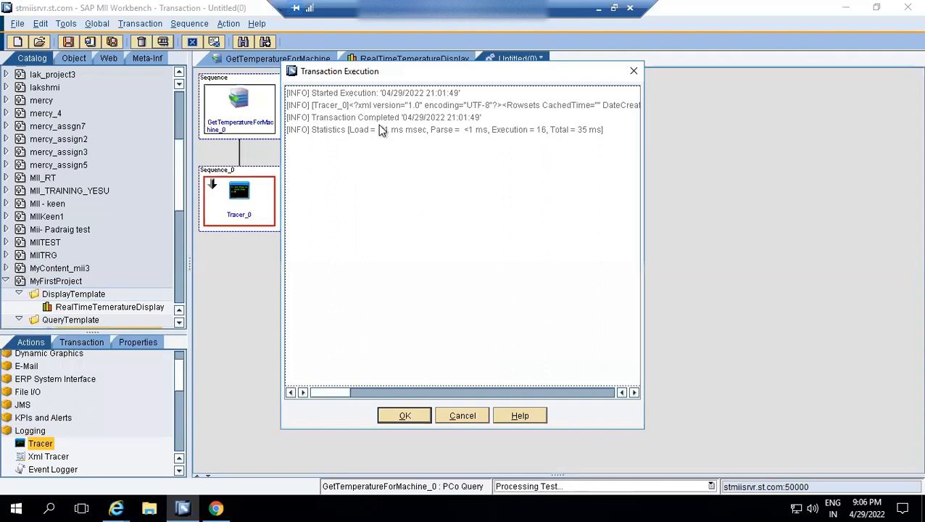
Copy the Tracer line from the execution log and paste it into a blank document in Notepad.
click(373, 107)
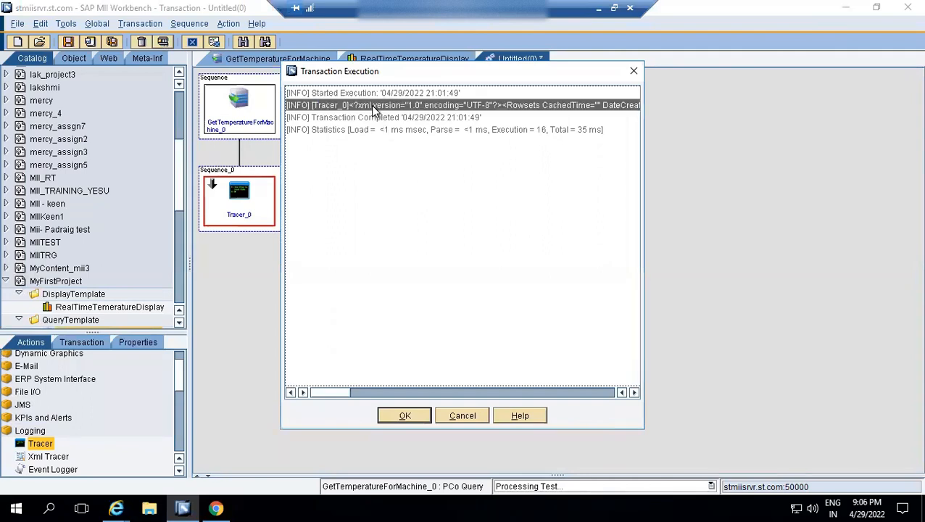
click(49, 508)
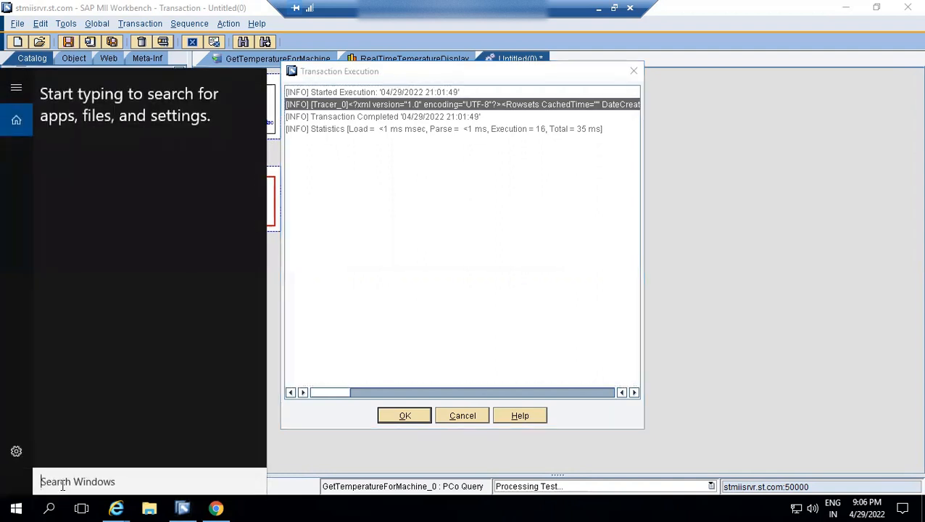
text(note)
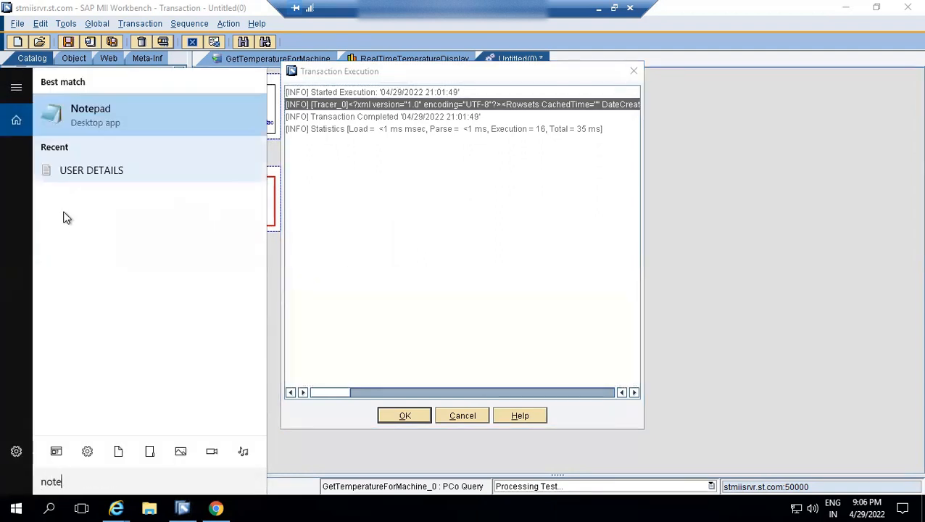
click(100, 113)
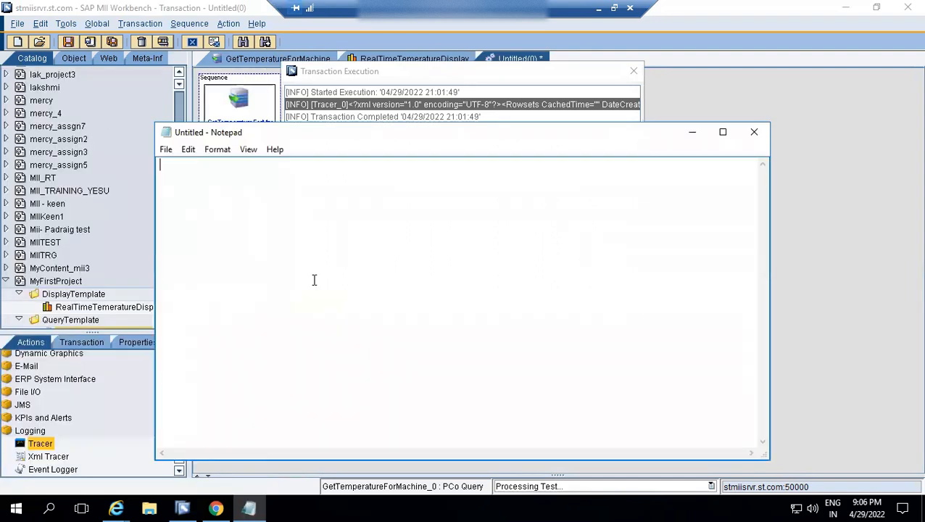
key(ctrl+v)
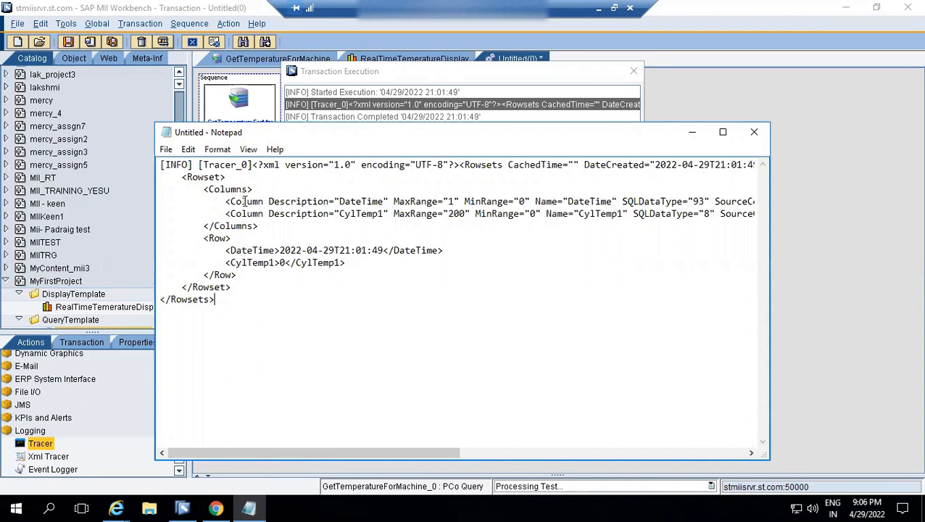
Examine the DateTime and CylTemp1 values in the pasted XML, minimize Notepad and close the execution log.
drag(256, 165, 372, 250)
click(275, 250)
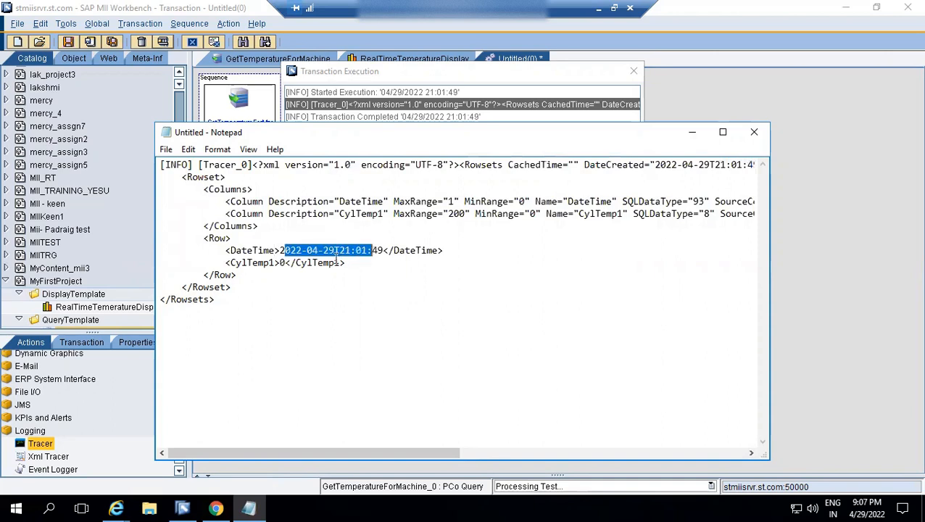
click(280, 264)
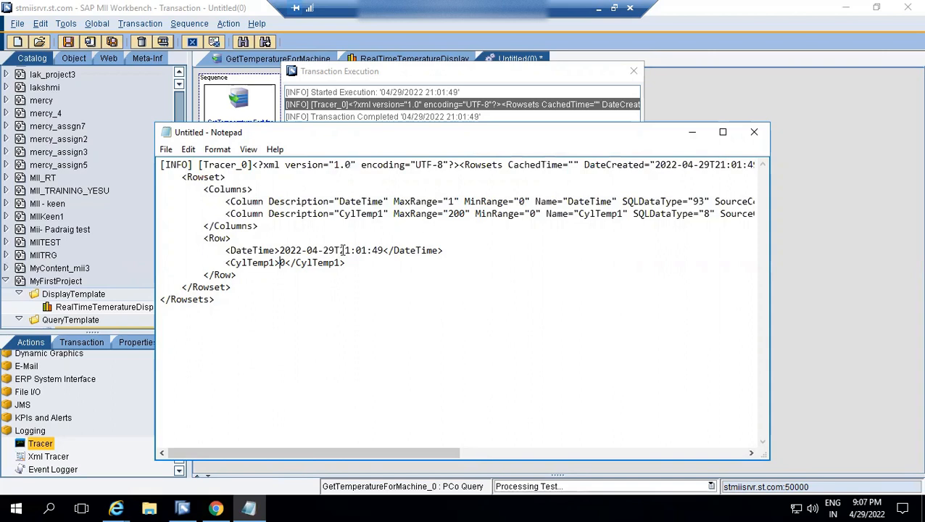
click(692, 133)
click(388, 415)
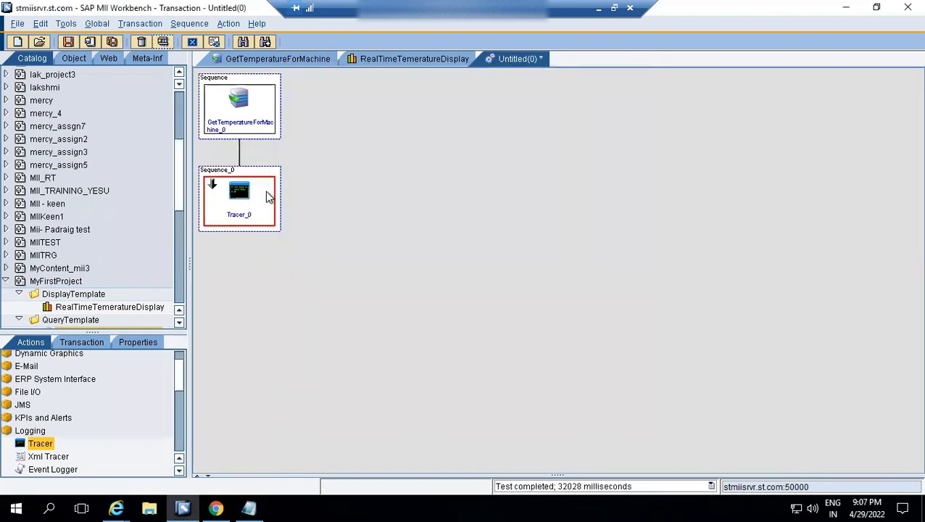